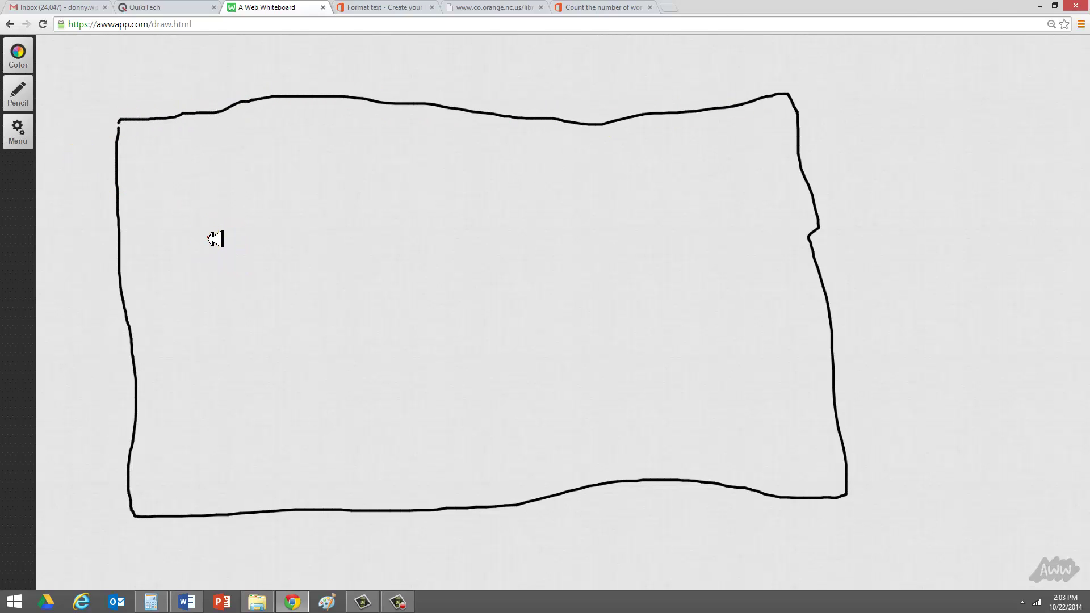
Draw the left and top edges of a smaller rectangle inside the large outline
drag(208, 238, 219, 453)
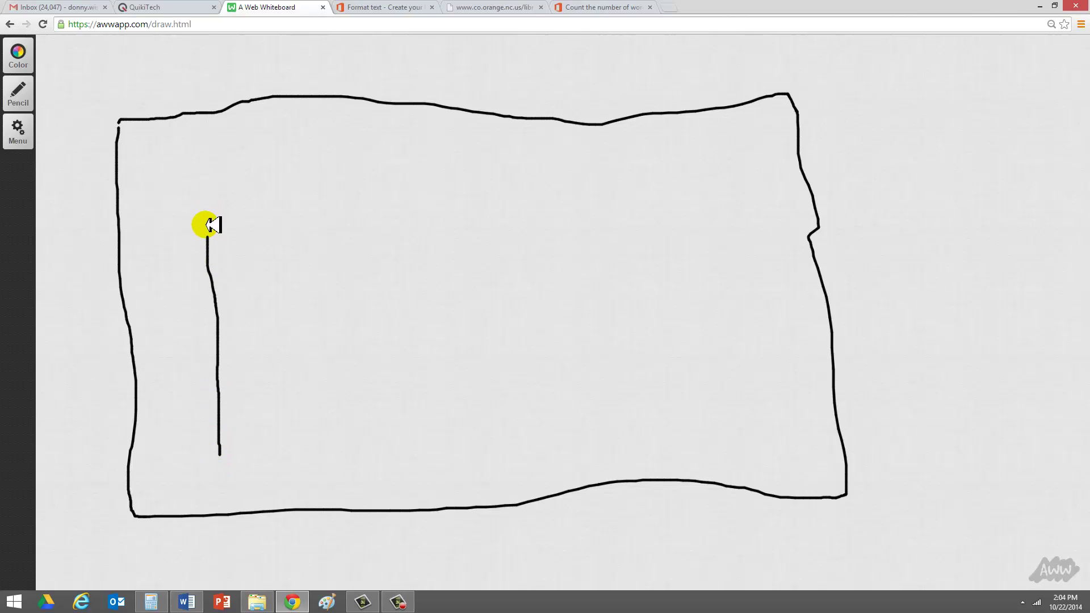
mouse_move(208, 232)
mouse_down()
mouse_move(738, 206)
mouse_move(742, 254)
mouse_move(749, 421)
mouse_move(630, 438)
mouse_move(275, 437)
mouse_move(220, 453)
mouse_up()
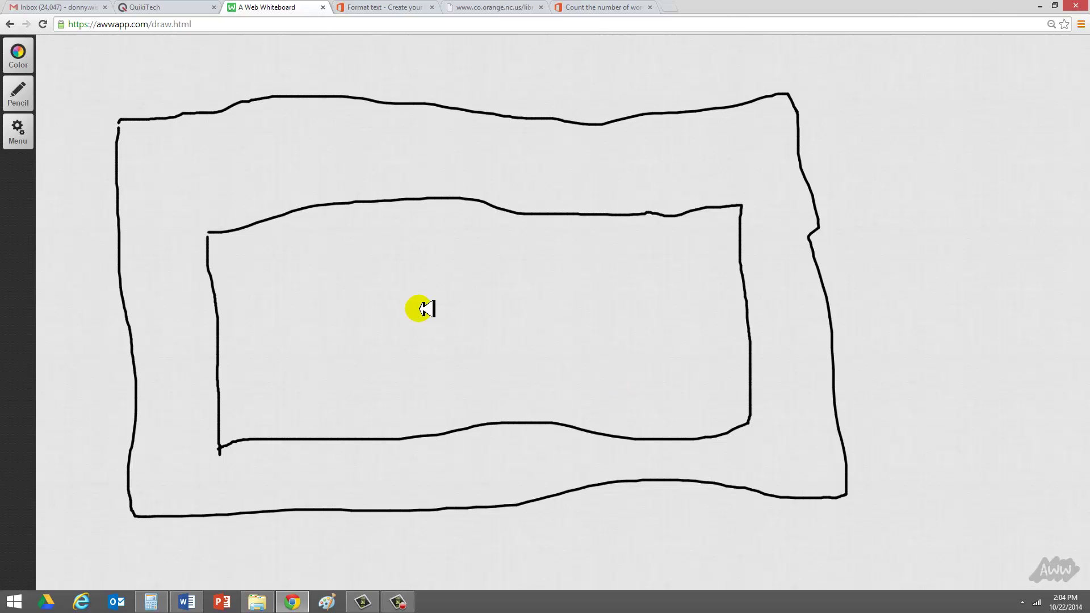
Label the inner rectangle 'Section1: Document' with the Text tool
click(17, 92)
click(140, 93)
click(297, 291)
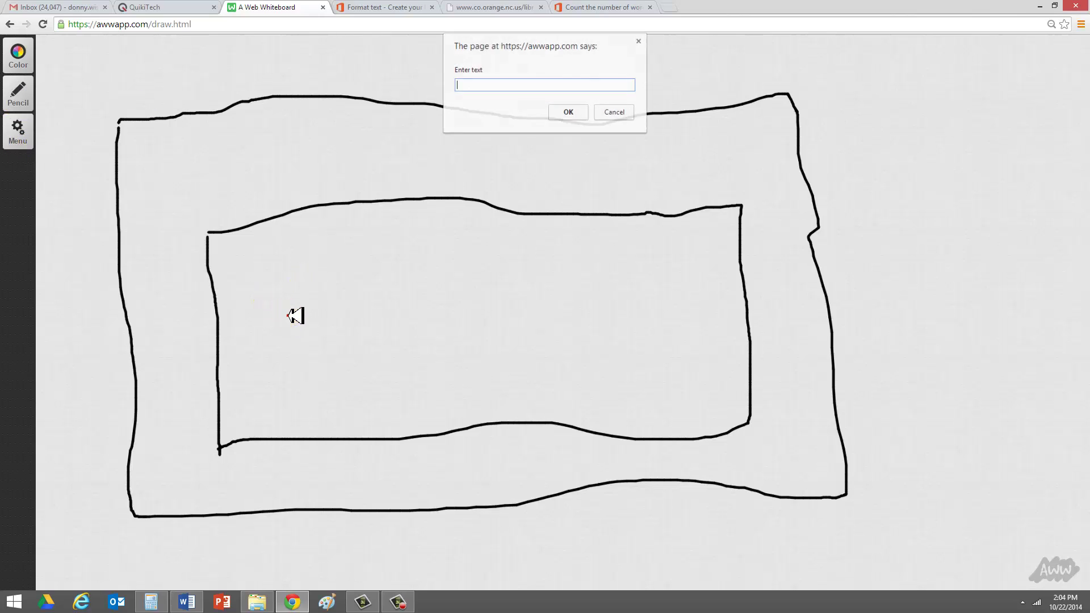
click(287, 323)
text(Document )
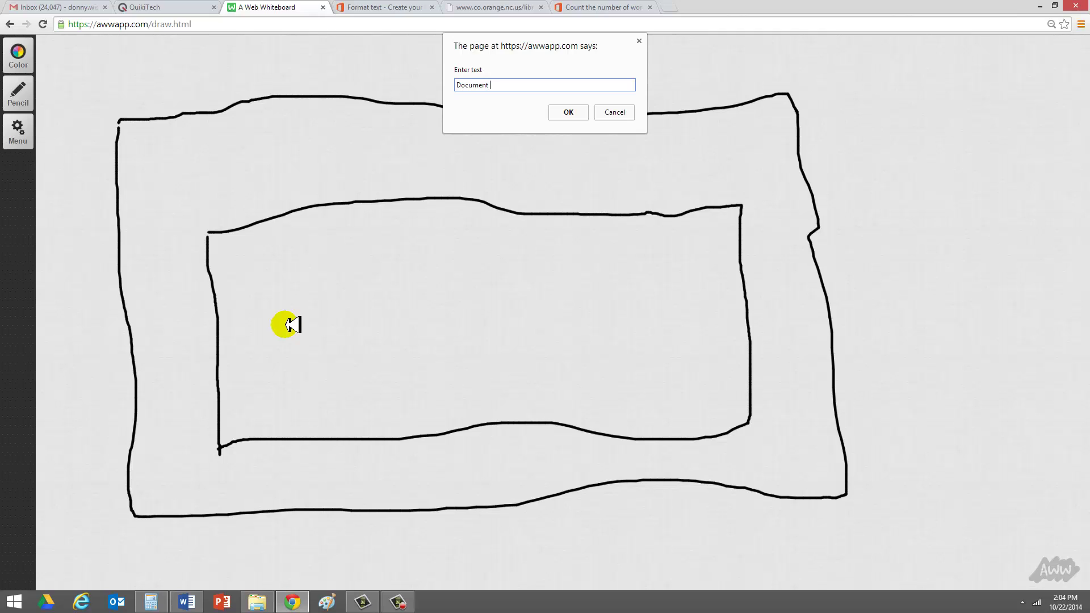
text(Area)
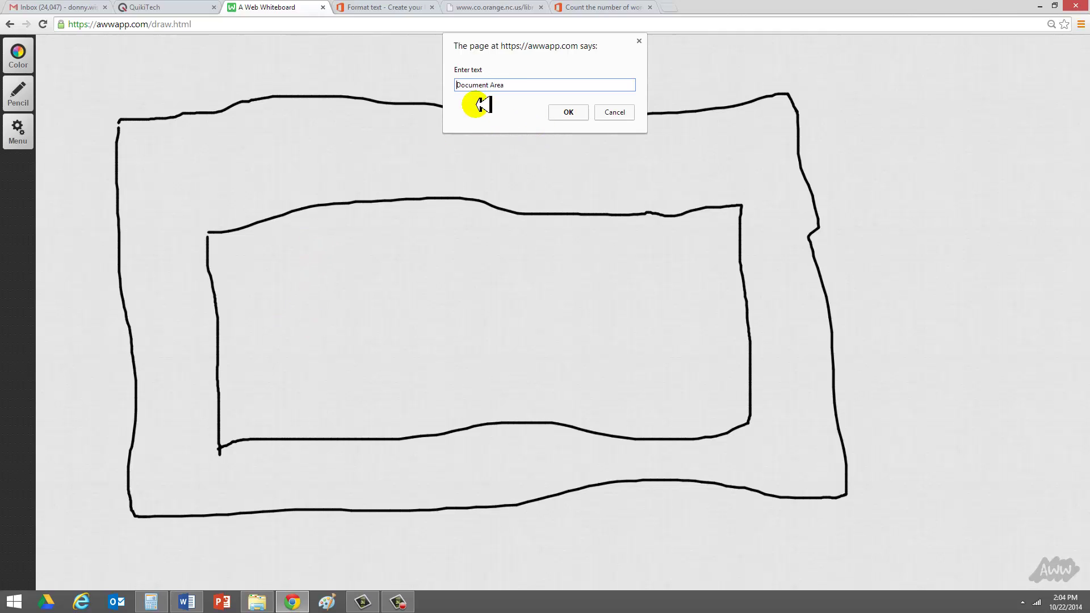
text(Section1)
key(BackSpace)
text(:)
key(BackSpace)
key(BackSpace)
key(BackSpace)
key(BackSpace)
click(569, 111)
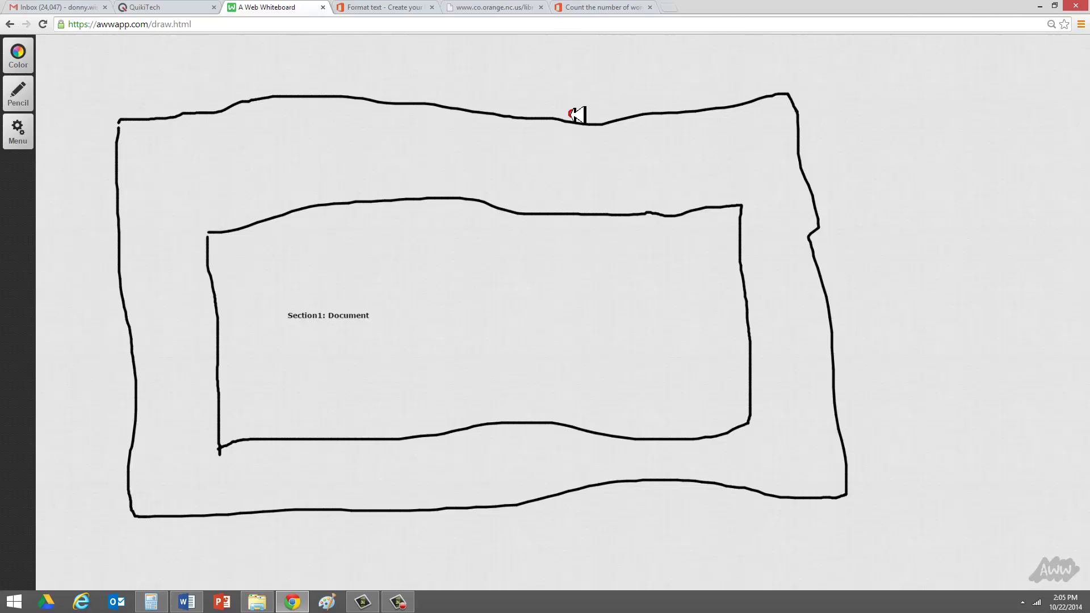
click(577, 114)
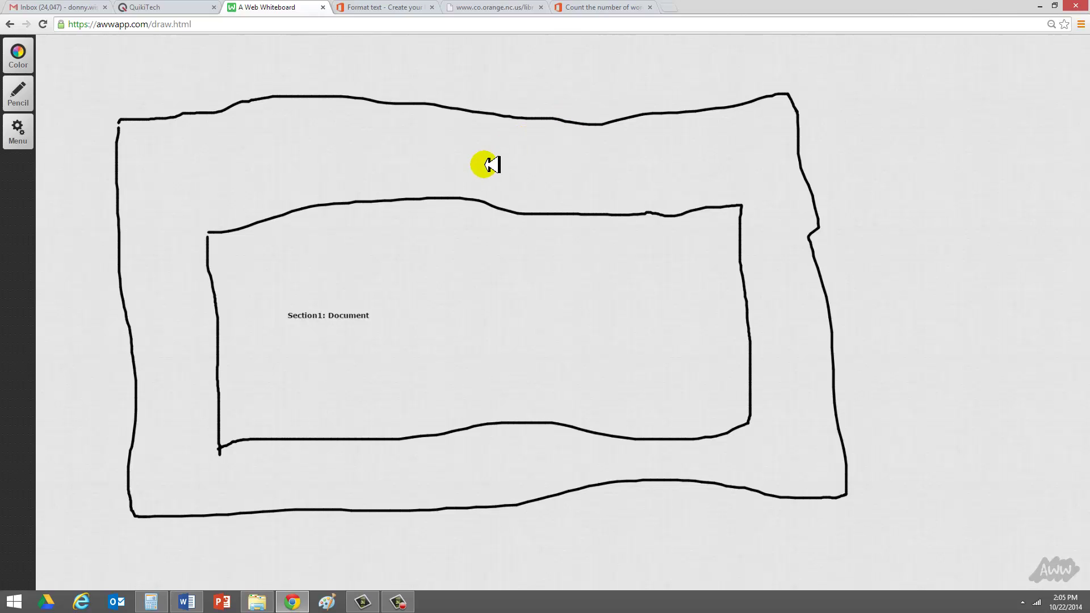
Add a sentence stating the author's name below the Section1 label
click(23, 94)
click(140, 94)
click(299, 356)
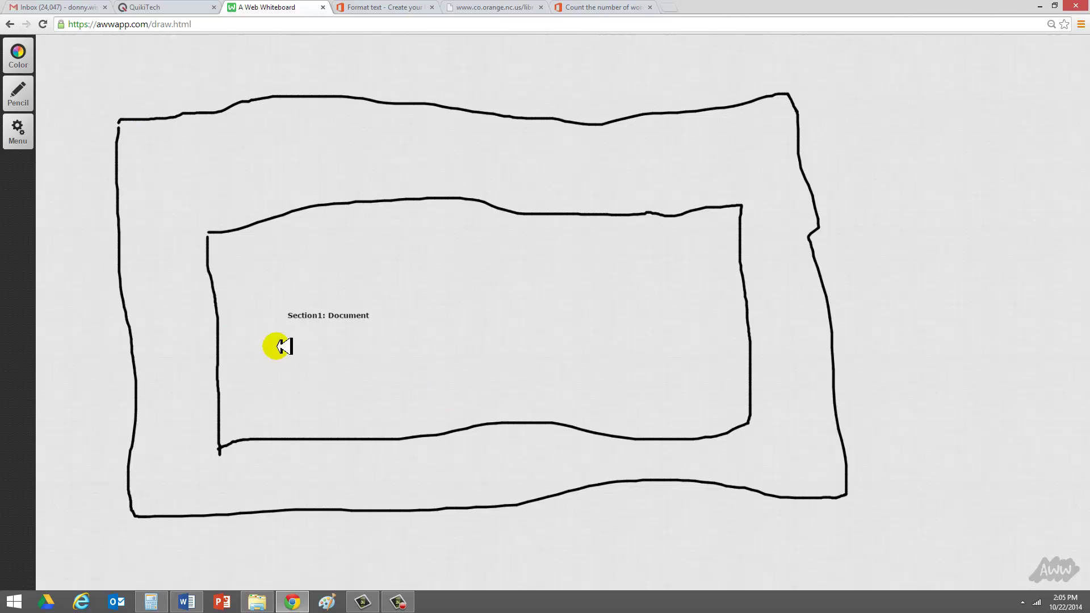
text(My name is Donny)
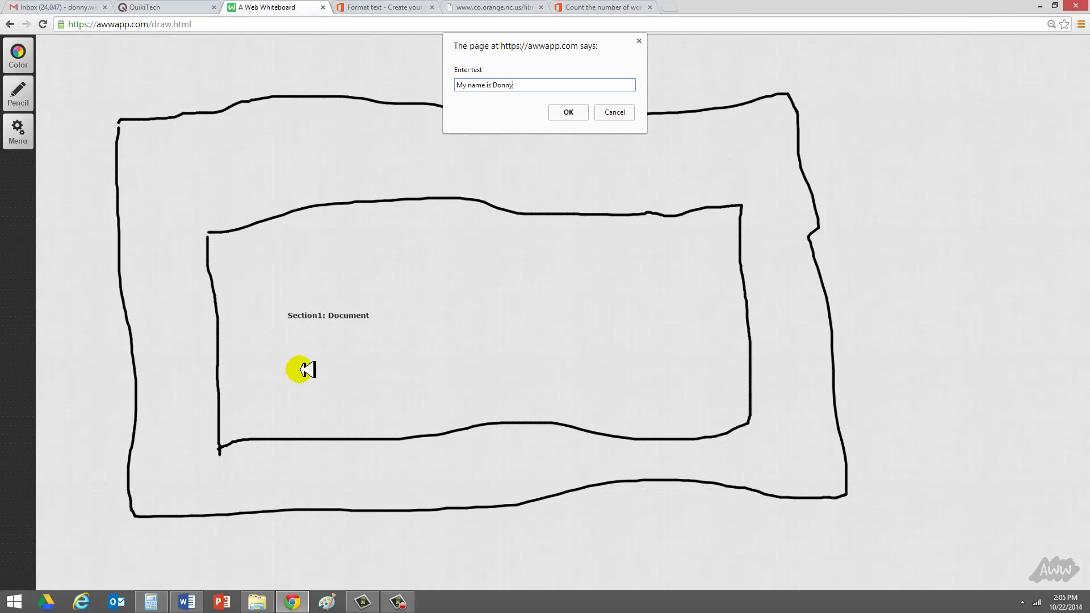
click(578, 114)
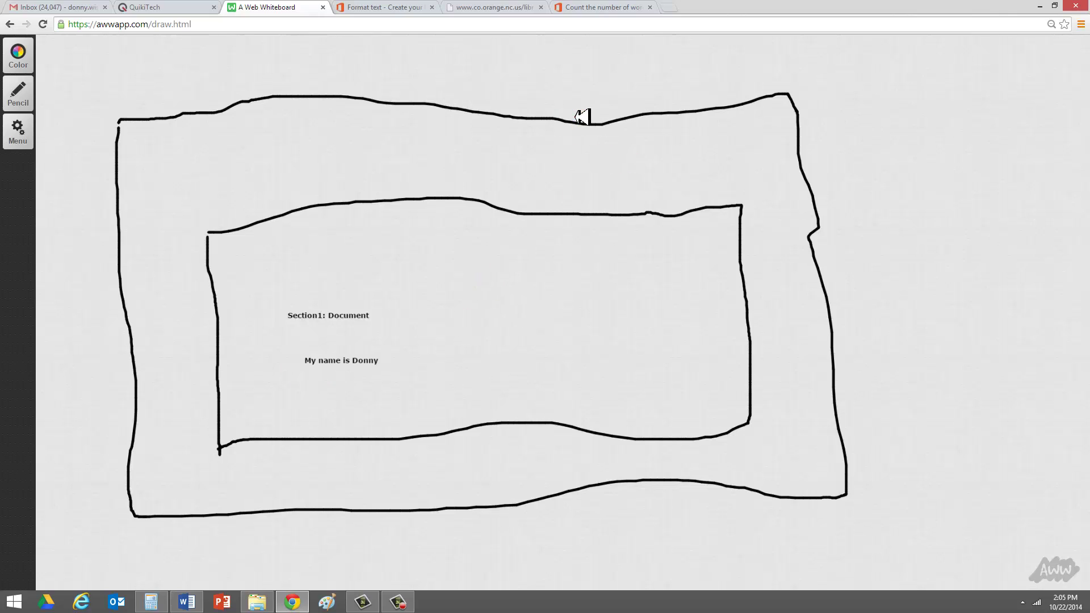
click(580, 117)
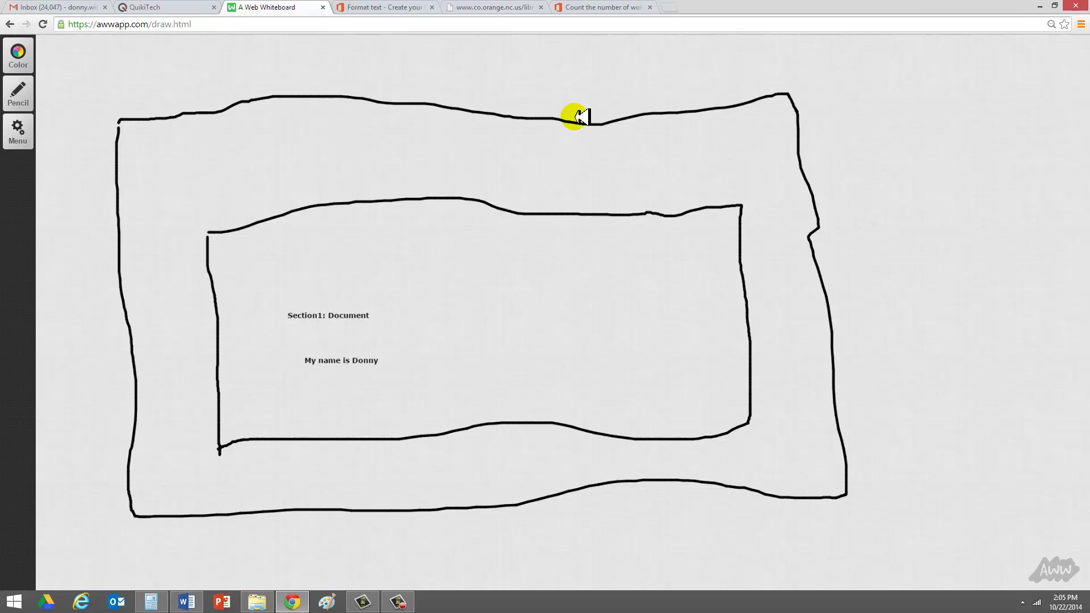
Draw a small box in the outline's top-left corner with a medium pencil
click(22, 90)
click(78, 91)
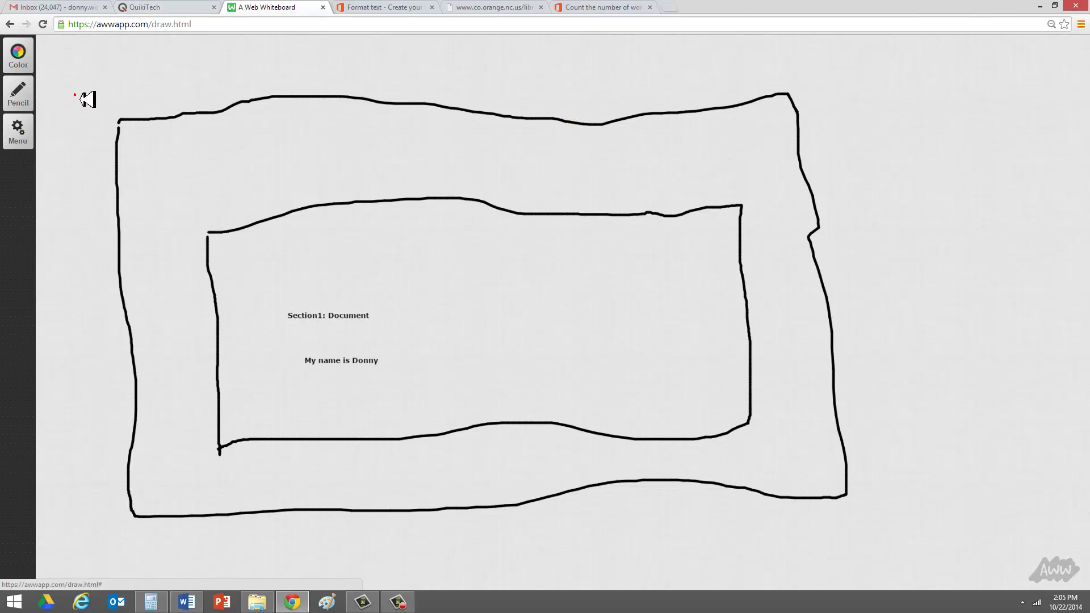
click(123, 127)
mouse_move(126, 129)
mouse_down()
mouse_move(128, 145)
mouse_move(153, 151)
mouse_move(214, 151)
mouse_move(263, 144)
mouse_move(271, 112)
mouse_move(128, 127)
mouse_up()
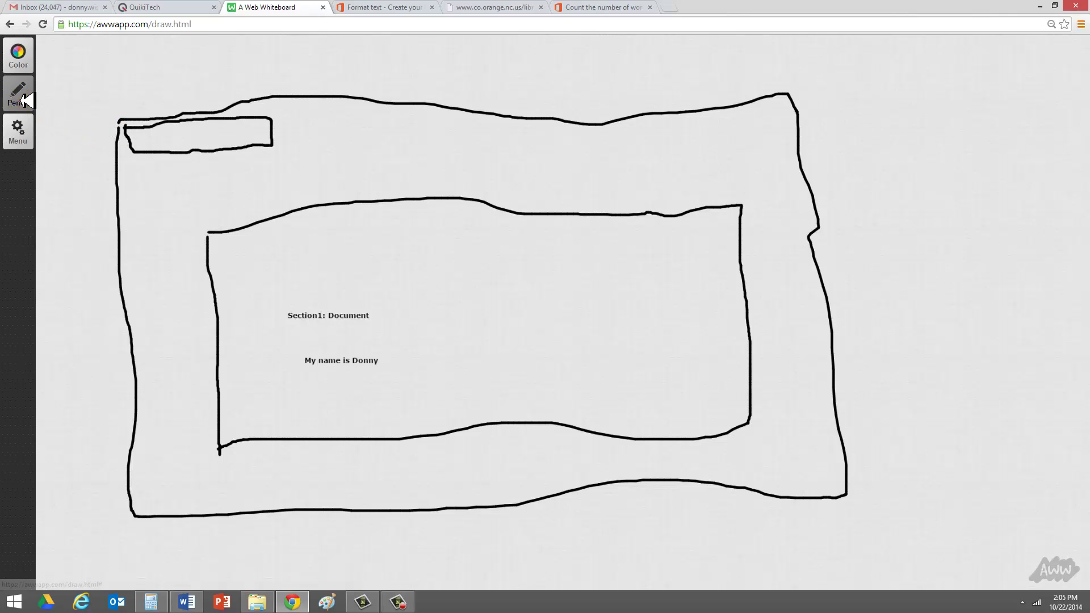
Label the small box 'Section 2: Quick Access Toolbar'
click(18, 94)
click(147, 96)
click(145, 140)
text(Section 2:)
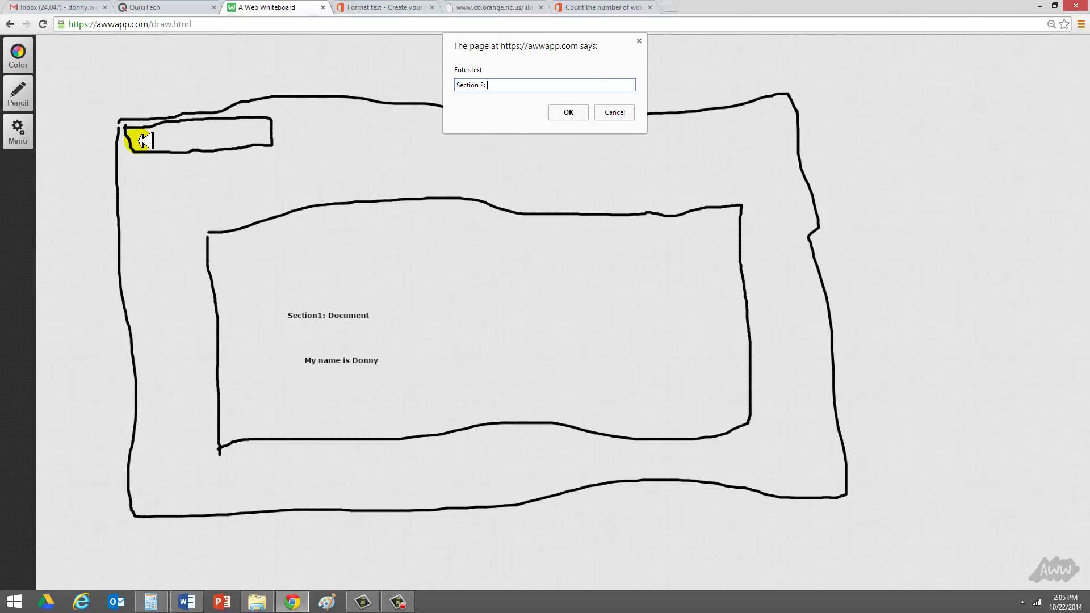
key(Tab)
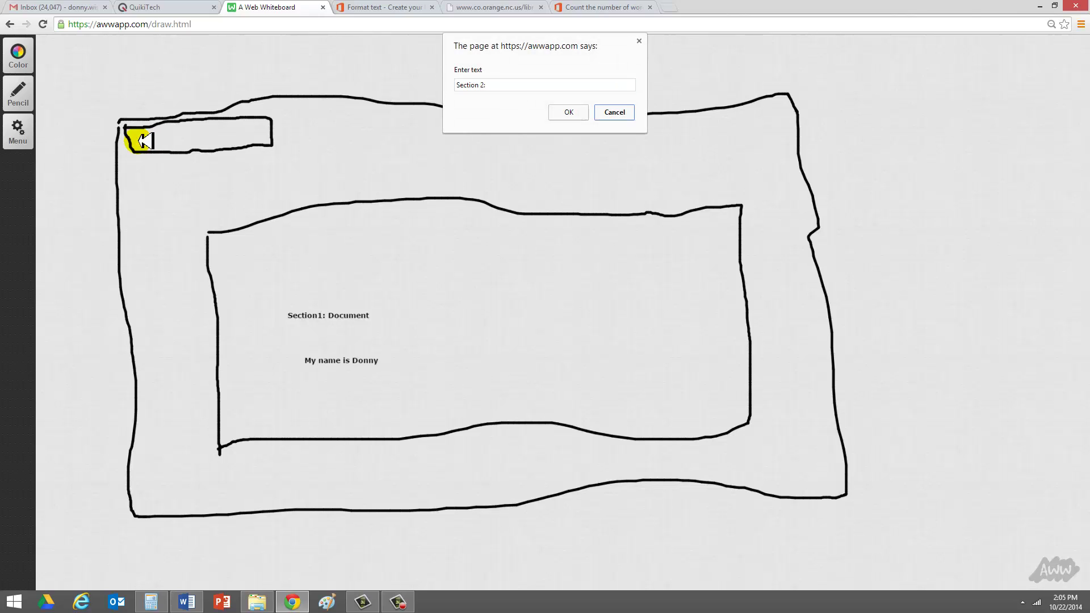
click(510, 87)
text(: Quick Acce)
click(510, 87)
text(ss Toolbar)
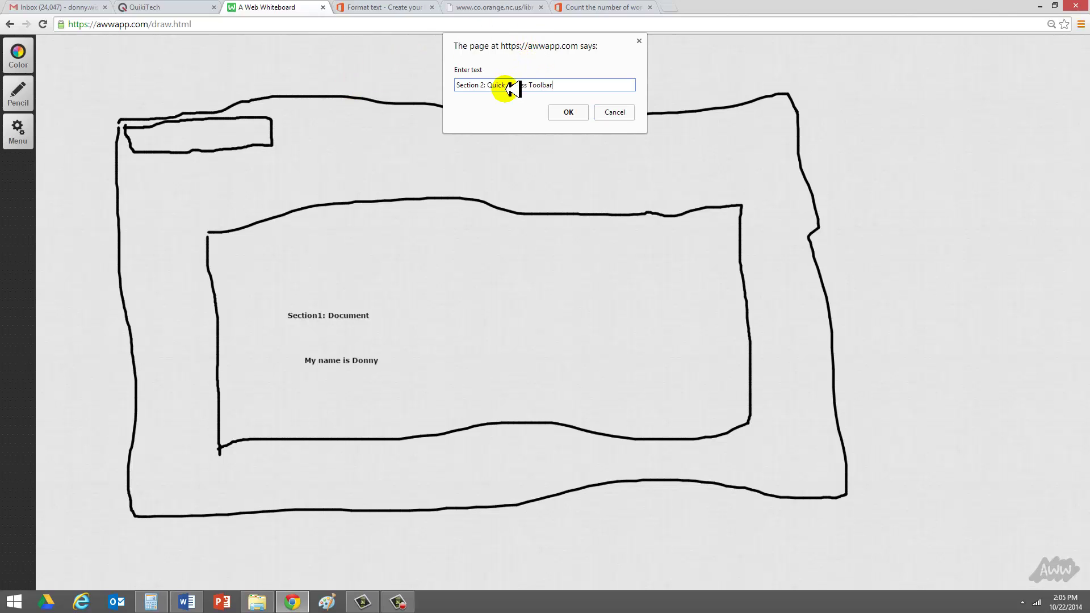
click(566, 110)
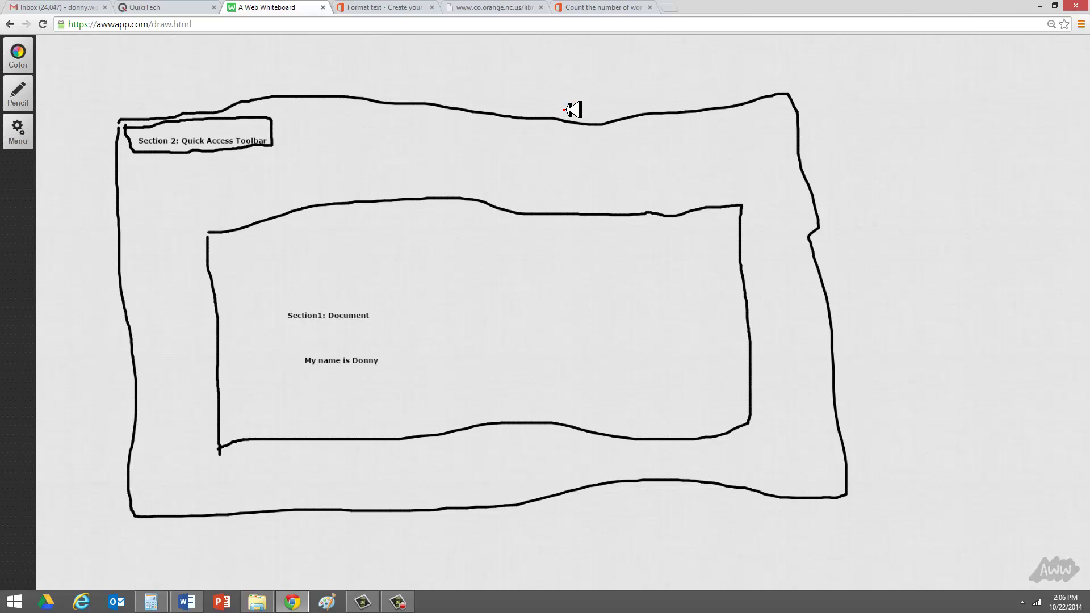
Draw a row of thin-lined tab outlines across the top of the outer frame
click(35, 93)
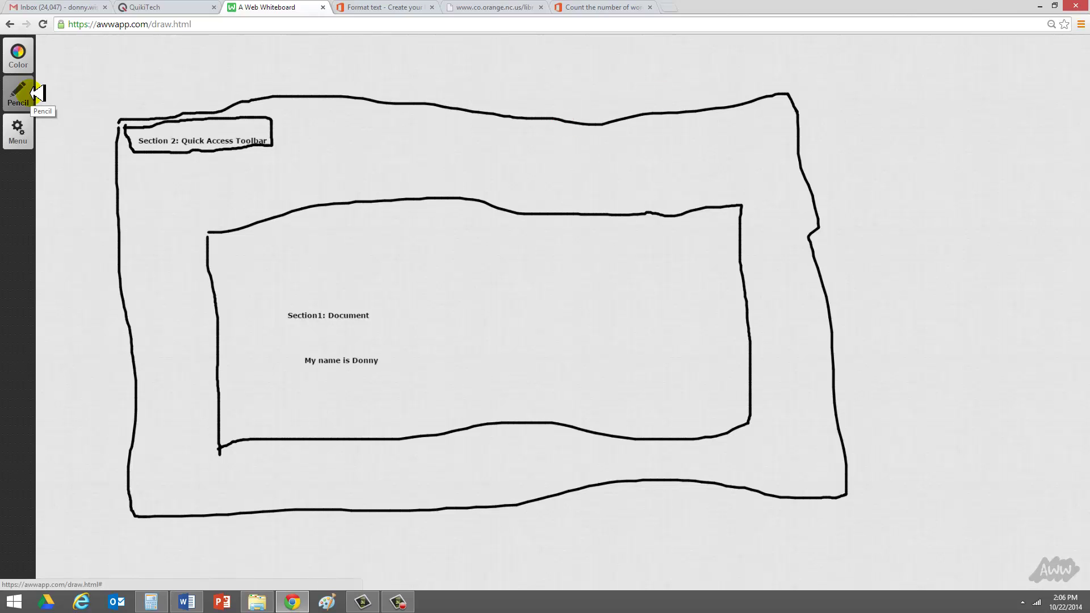
click(30, 93)
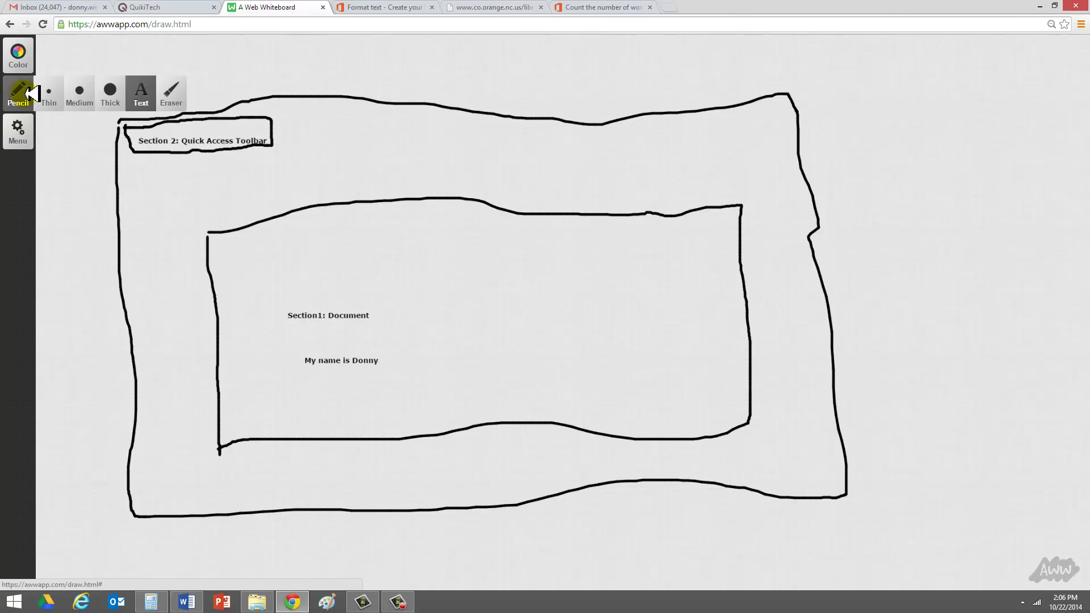
mouse_move(103, 170)
mouse_down()
mouse_move(142, 178)
mouse_move(145, 162)
mouse_move(204, 161)
mouse_move(210, 175)
mouse_move(205, 161)
mouse_move(272, 160)
mouse_move(266, 174)
mouse_move(274, 158)
mouse_move(348, 151)
mouse_move(348, 168)
mouse_move(348, 151)
mouse_move(392, 149)
mouse_move(397, 169)
mouse_move(401, 149)
mouse_move(445, 147)
mouse_move(455, 165)
mouse_move(456, 148)
mouse_move(562, 163)
mouse_move(554, 174)
mouse_up()
mouse_move(146, 165)
mouse_down()
mouse_move(368, 163)
mouse_move(584, 141)
mouse_move(623, 170)
mouse_move(630, 141)
mouse_move(680, 138)
mouse_up()
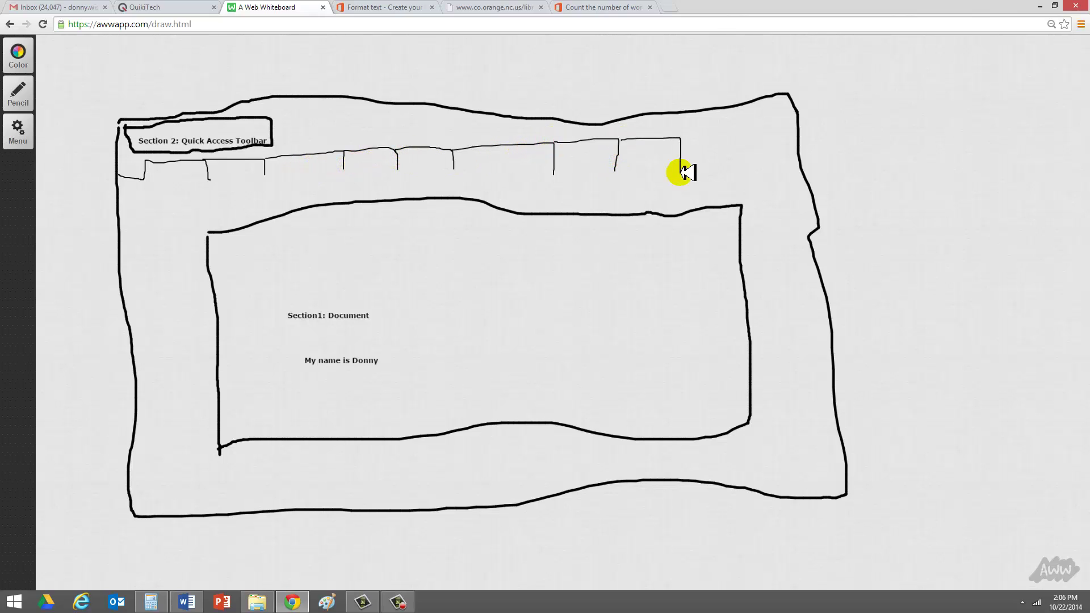
mouse_move(681, 172)
mouse_down()
mouse_move(765, 135)
mouse_move(763, 166)
mouse_up()
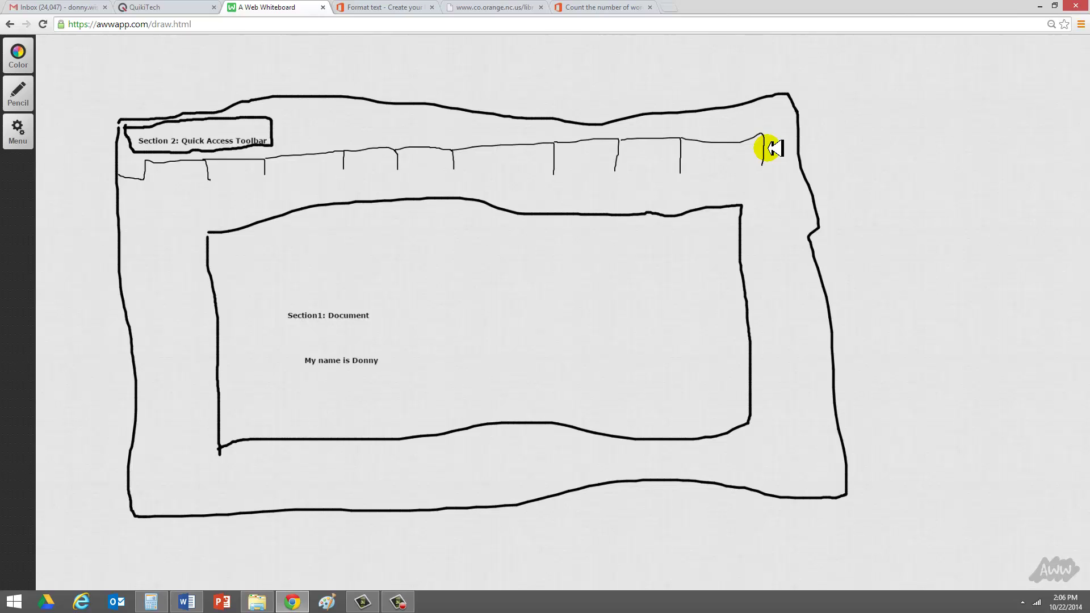
Label the first tab 'Home', then pick a thicker pencil stroke
click(17, 91)
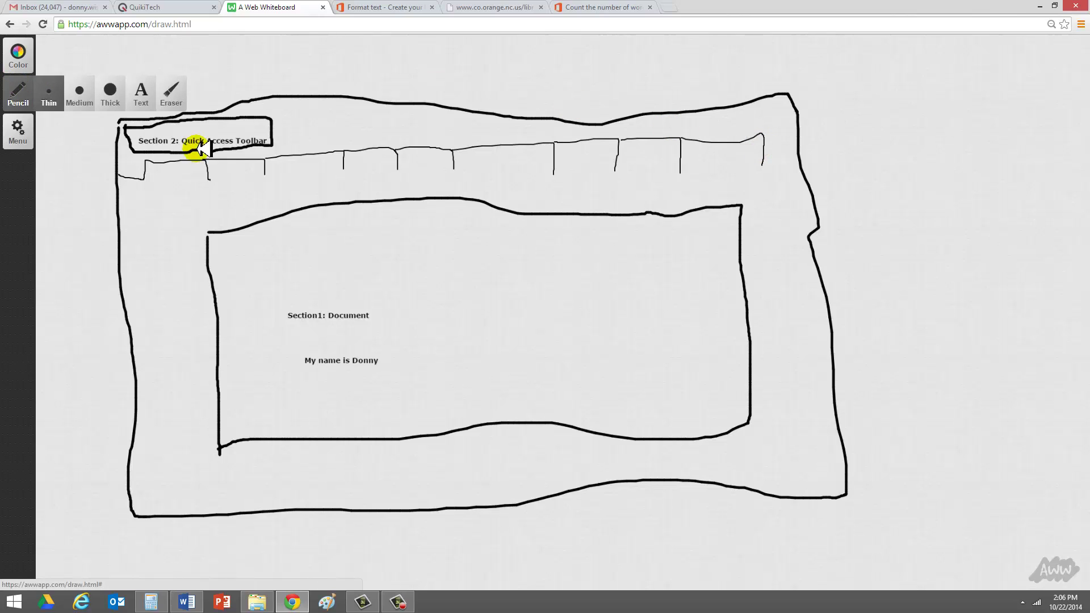
click(143, 95)
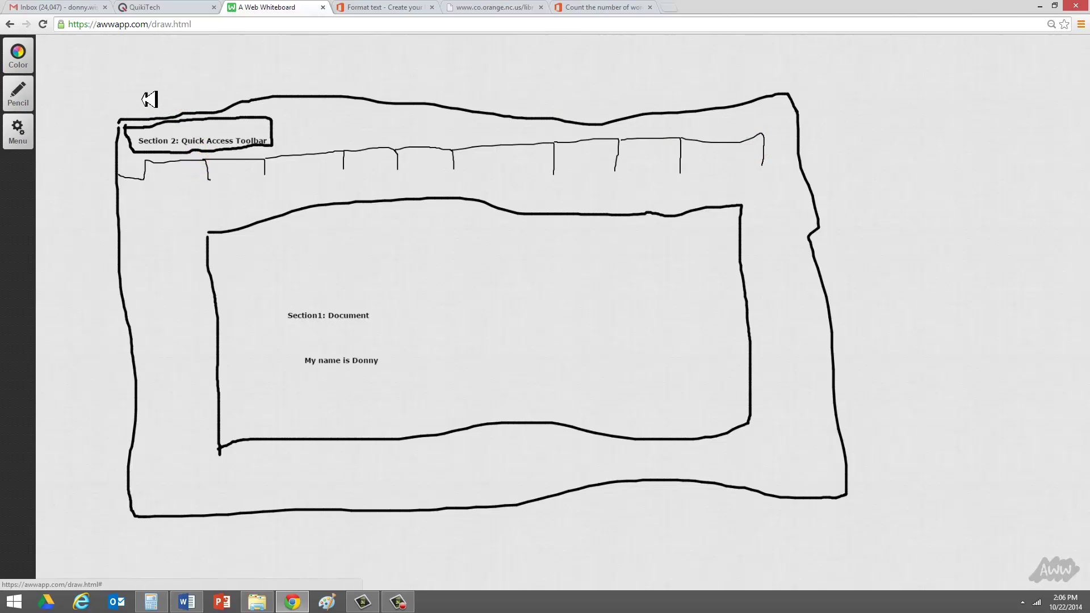
click(216, 165)
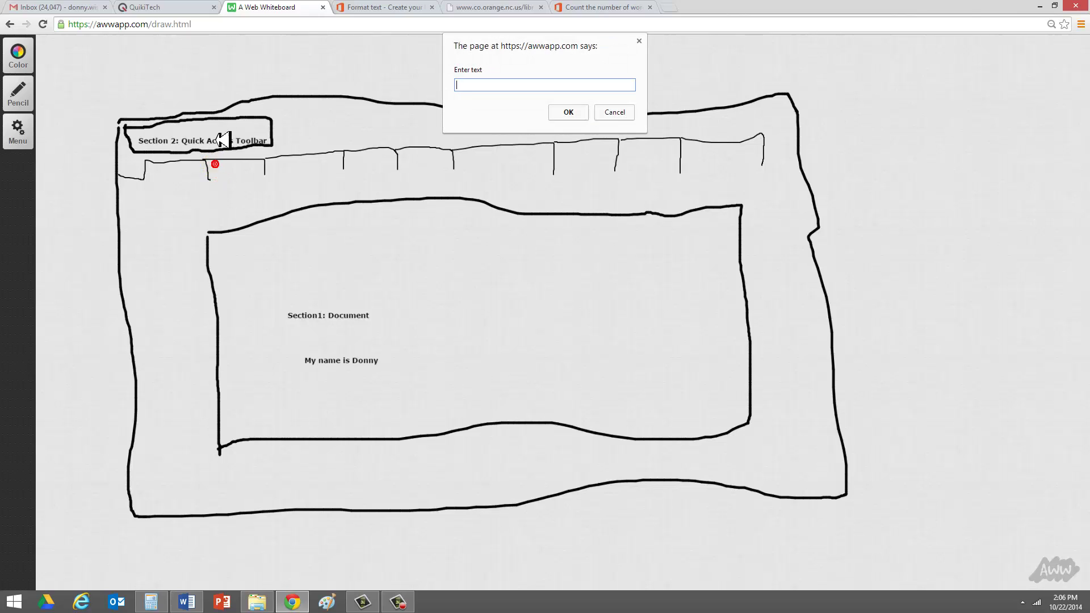
text(Home)
click(577, 112)
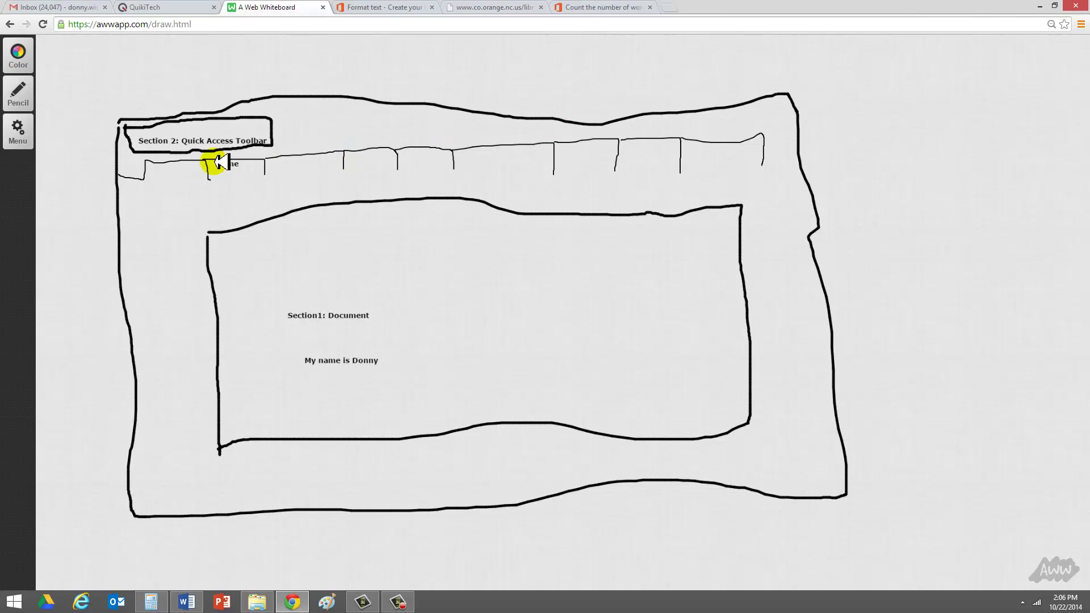
click(19, 91)
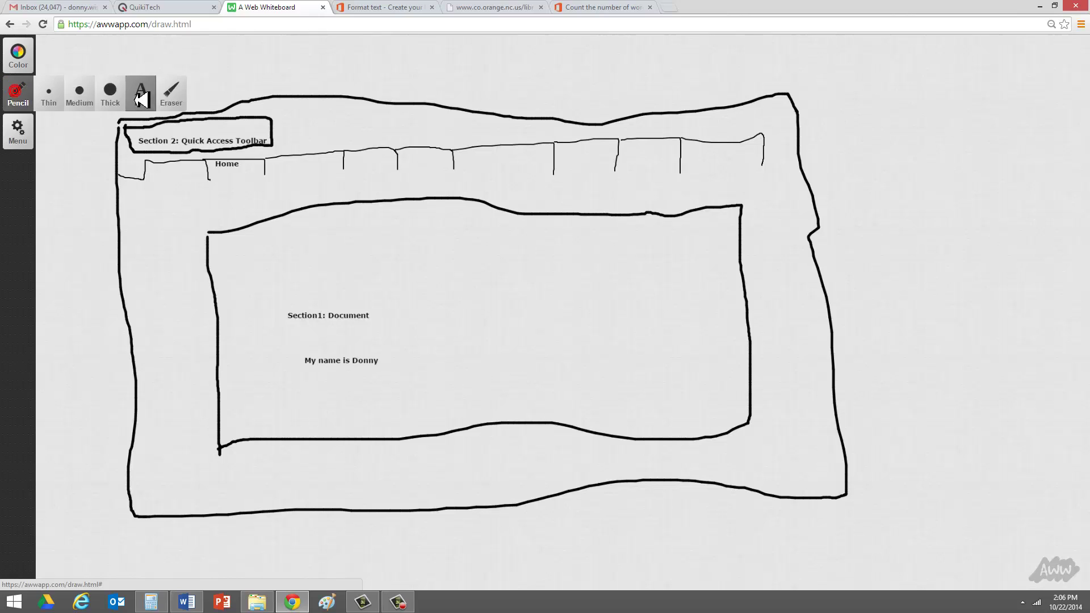
click(78, 95)
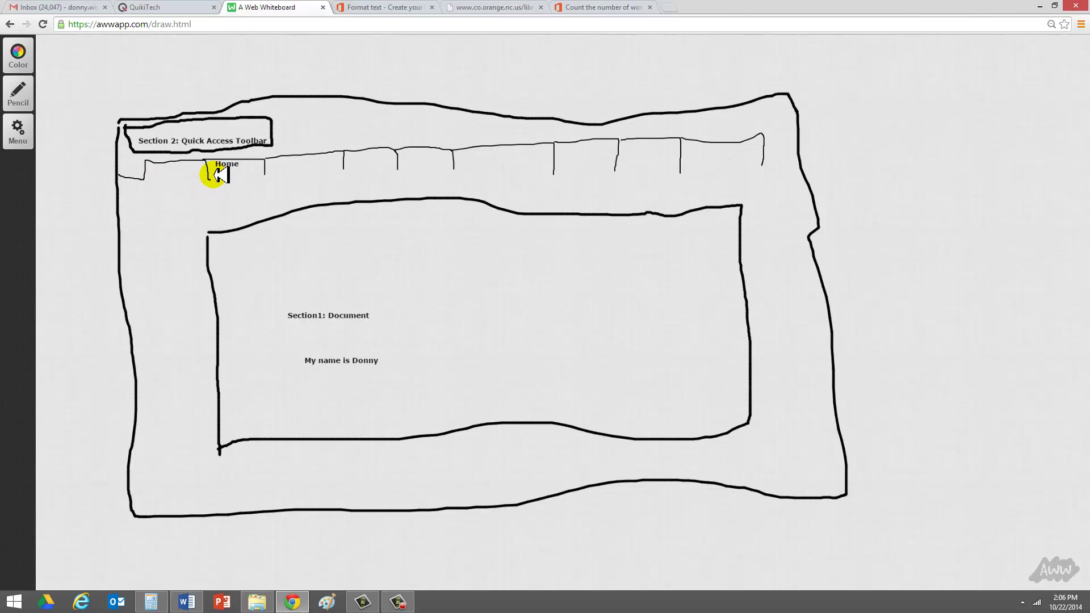
Draw a ribbon band under the Home tab and sketch small icon shapes inside it
drag(210, 178, 119, 180)
mouse_move(122, 222)
mouse_down()
mouse_move(428, 205)
mouse_move(710, 221)
mouse_move(788, 195)
mouse_move(798, 165)
mouse_move(342, 166)
mouse_move(263, 178)
mouse_up()
mouse_move(169, 192)
mouse_down()
mouse_move(171, 202)
mouse_move(166, 195)
mouse_move(199, 191)
mouse_move(225, 198)
mouse_move(231, 182)
mouse_move(177, 202)
mouse_up()
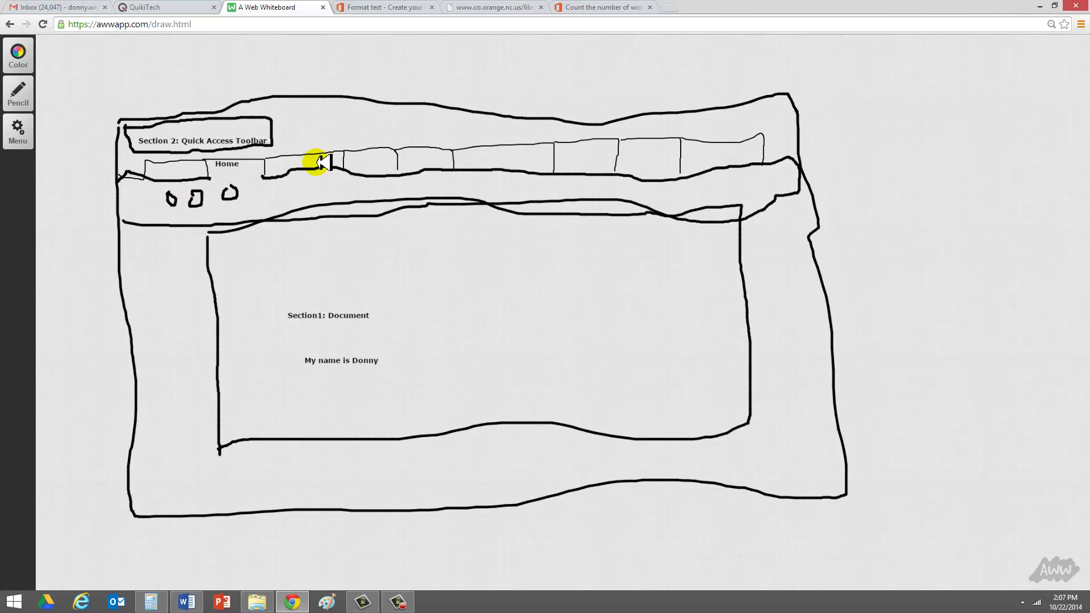
Place the label 'Section 3: Tabs' on the tab row
click(19, 94)
click(138, 95)
click(330, 159)
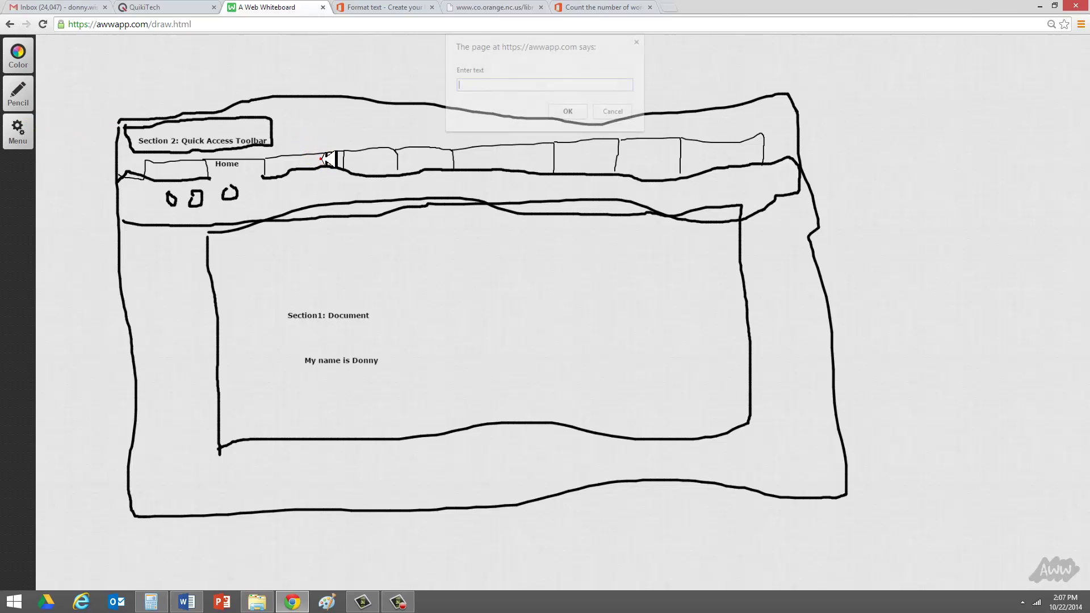
text(Section 3: Tabs)
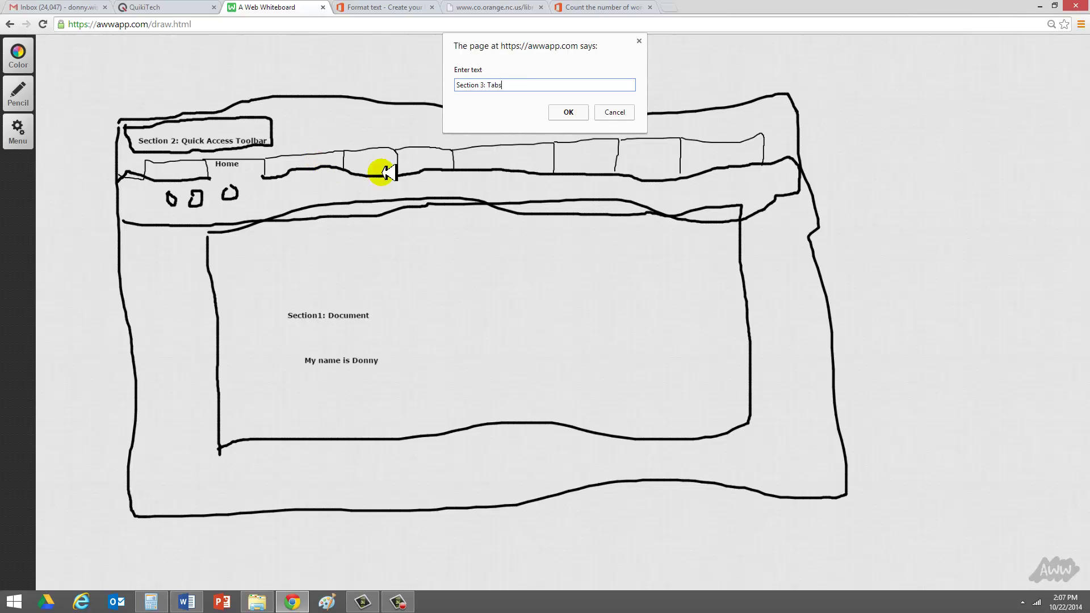
click(568, 112)
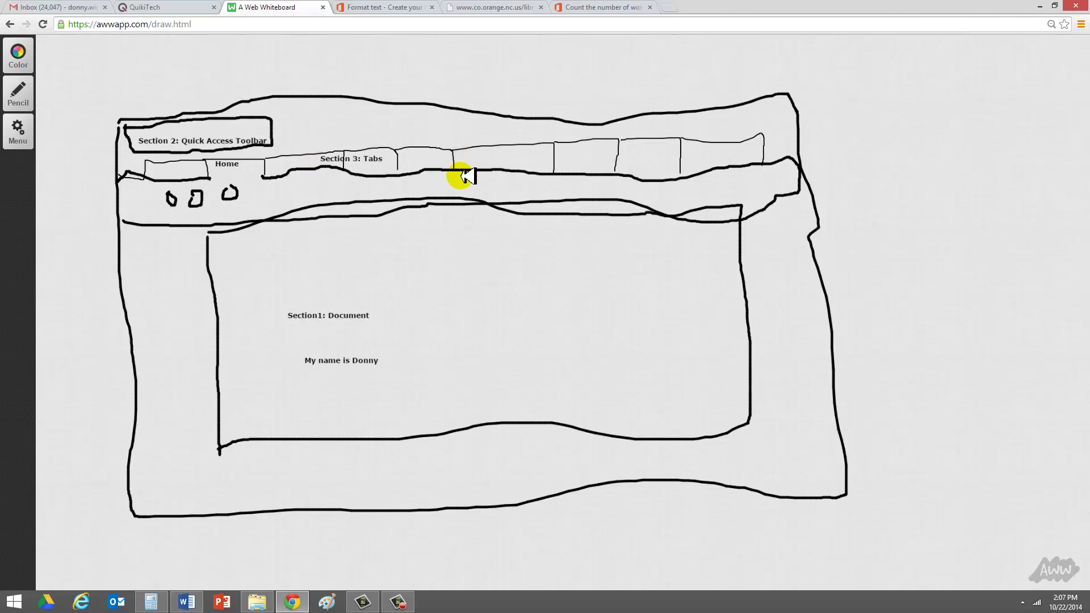
Label the ribbon band 'Sectio 4: Ribbon'
click(462, 180)
text(Sectio 4: Ribbon)
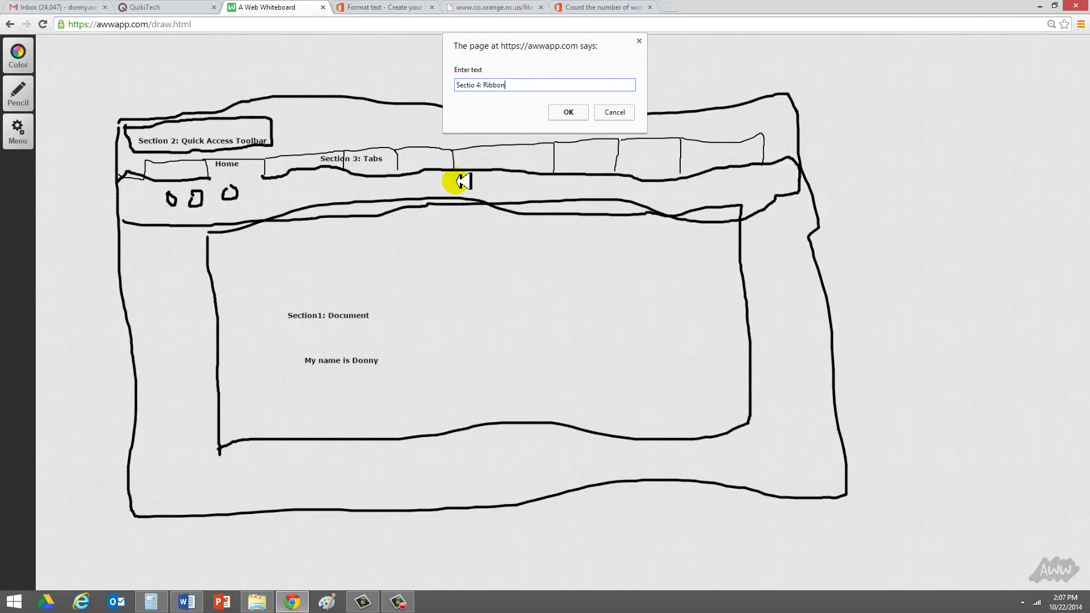
key(Return)
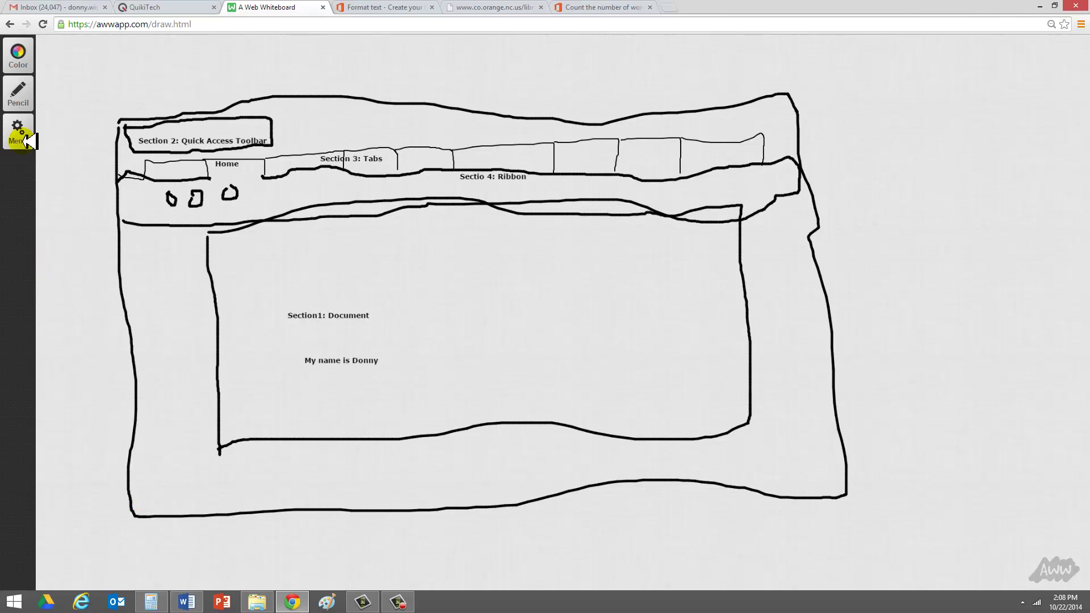
Draw a medium-pencil line marking off a strip along the frame's bottom
click(18, 102)
click(77, 91)
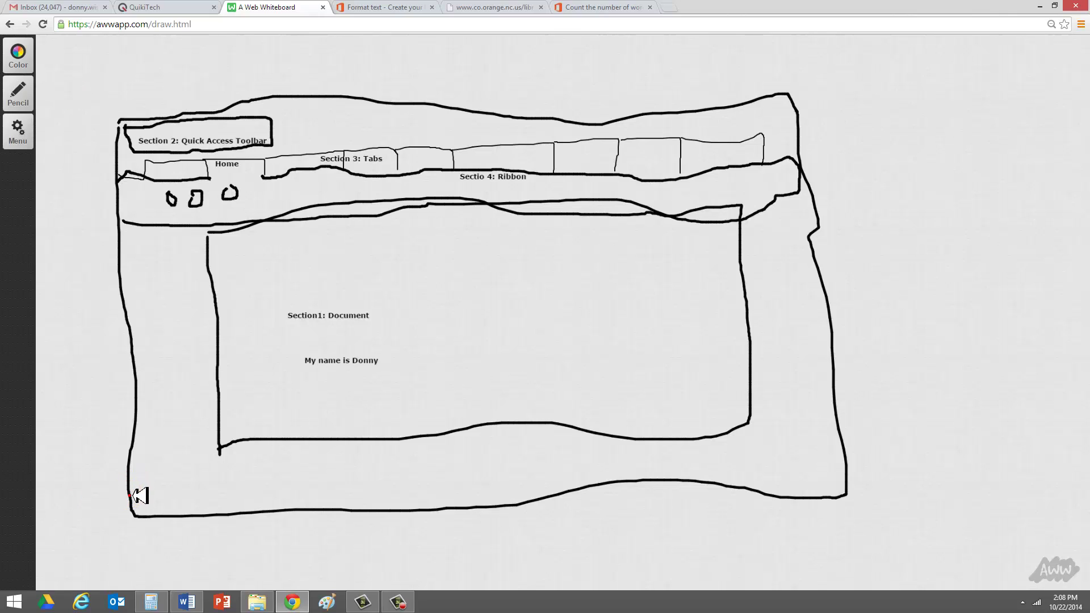
mouse_move(130, 495)
mouse_down()
mouse_move(205, 484)
mouse_move(393, 493)
mouse_move(664, 459)
mouse_move(852, 459)
mouse_up()
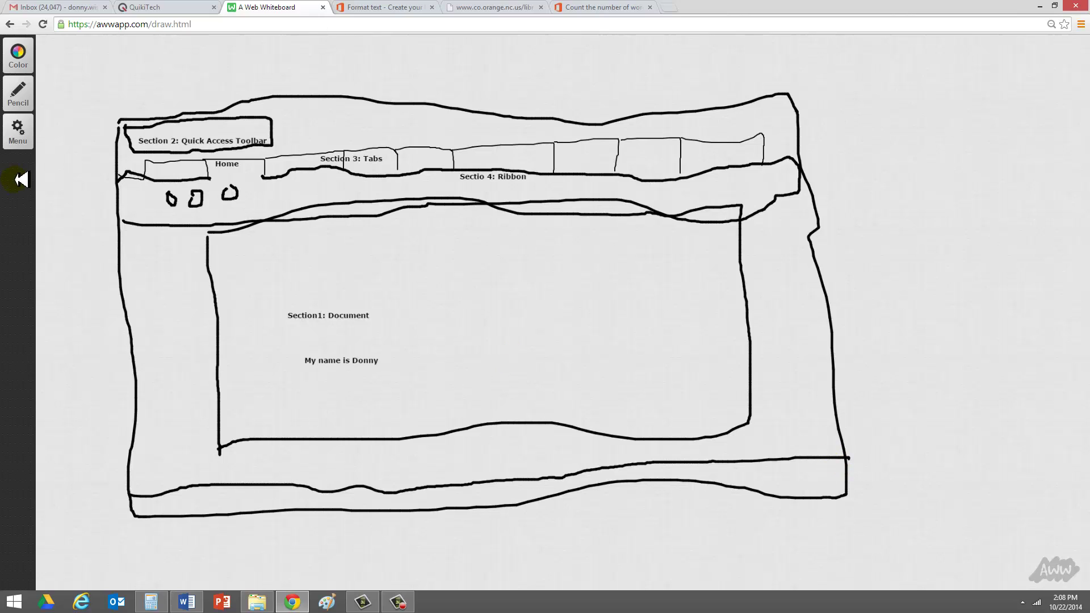
Label the bottom strip 'Section 5: Status bar'
click(19, 92)
click(141, 91)
click(196, 473)
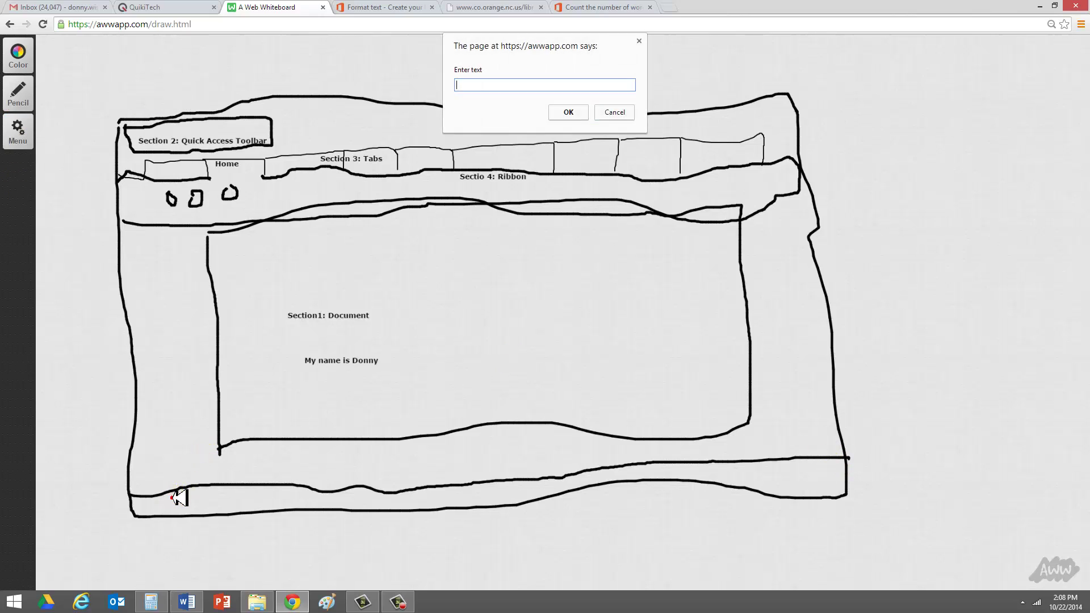
text(Section 5: Status bar)
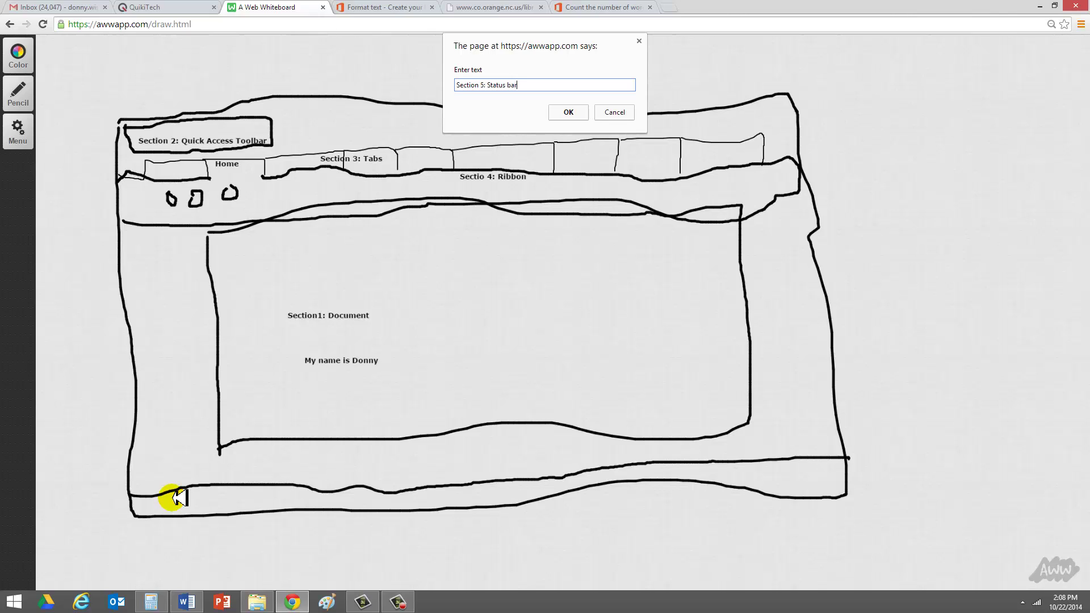
click(568, 112)
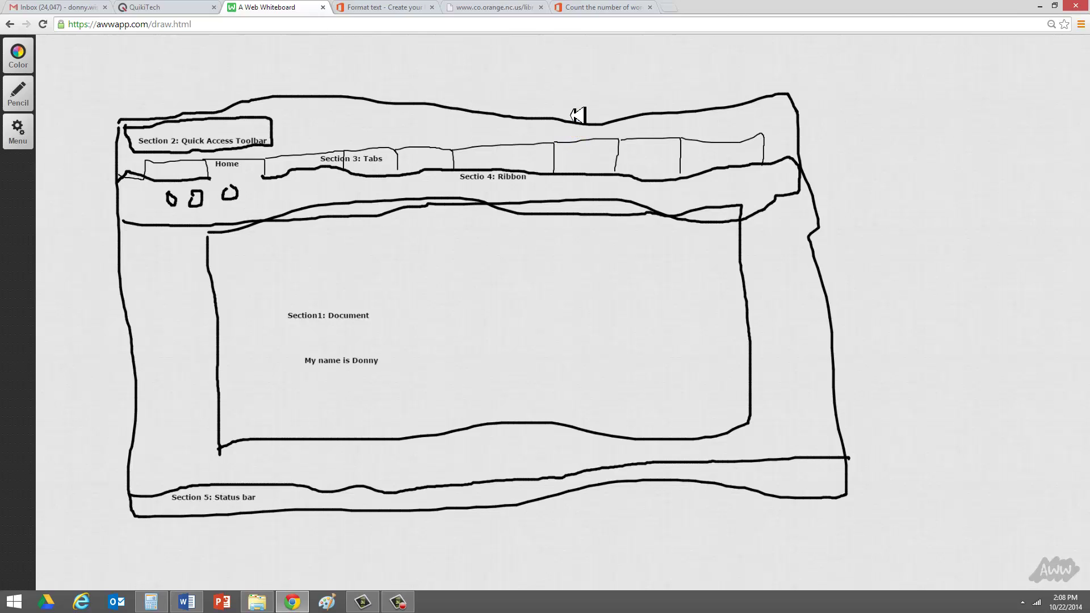
click(862, 408)
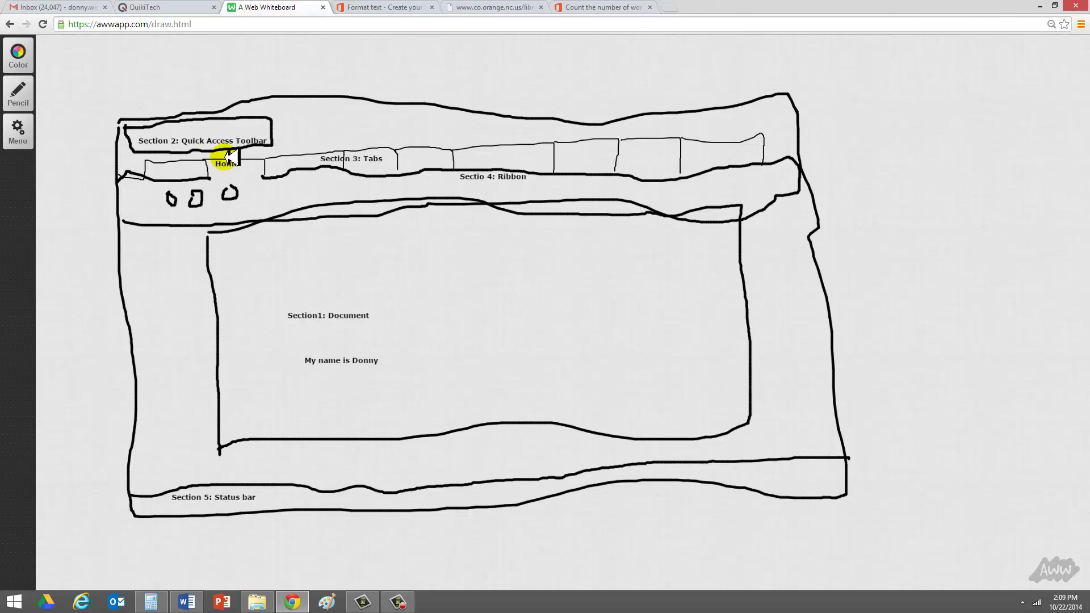
Label the leftmost tab, before Home, 'File'
click(17, 100)
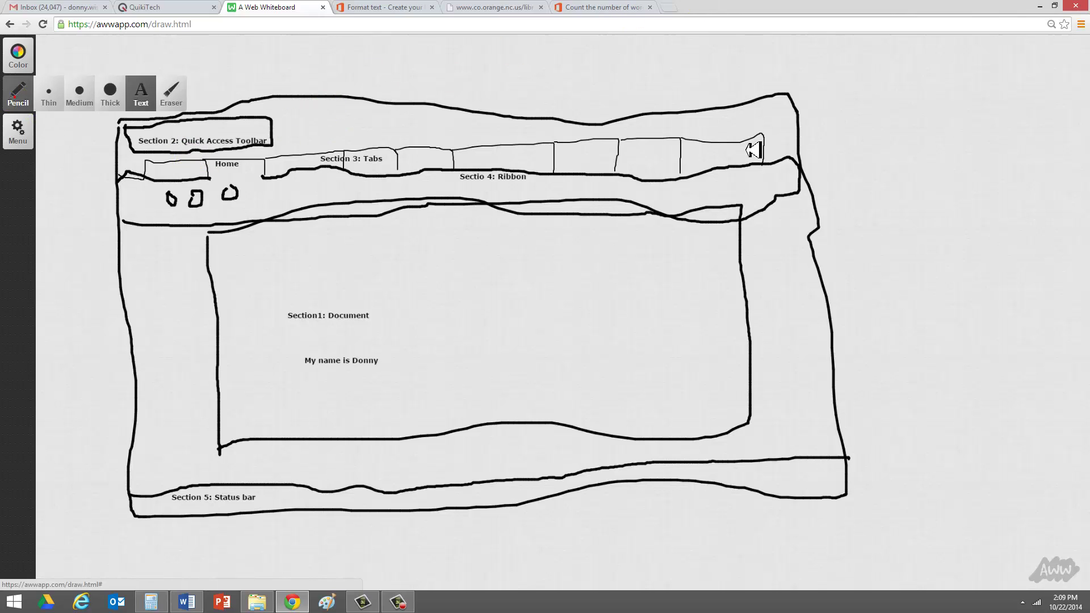
click(81, 92)
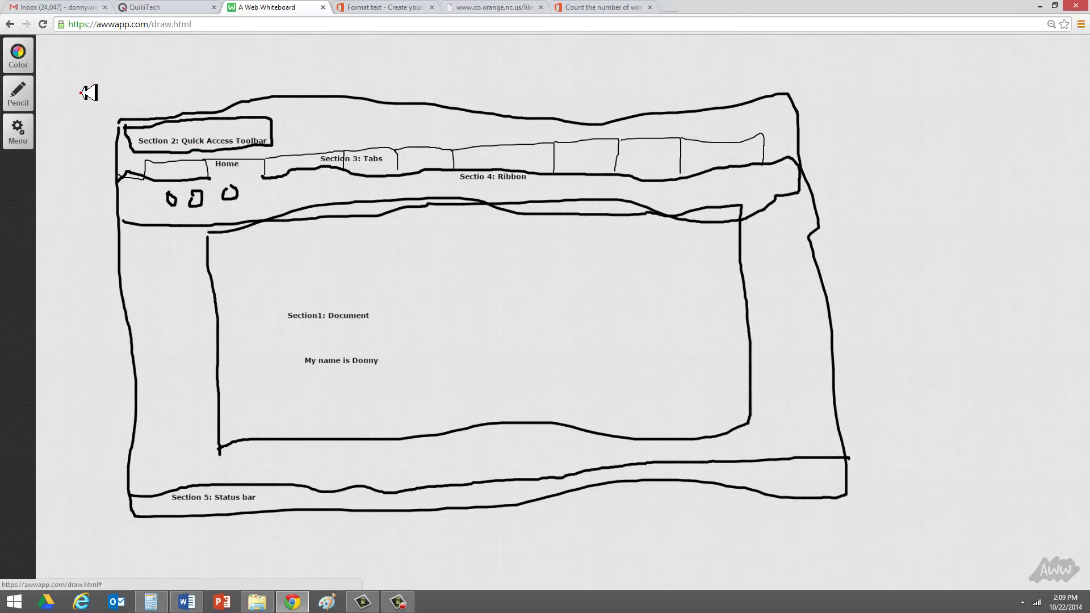
click(20, 100)
click(142, 89)
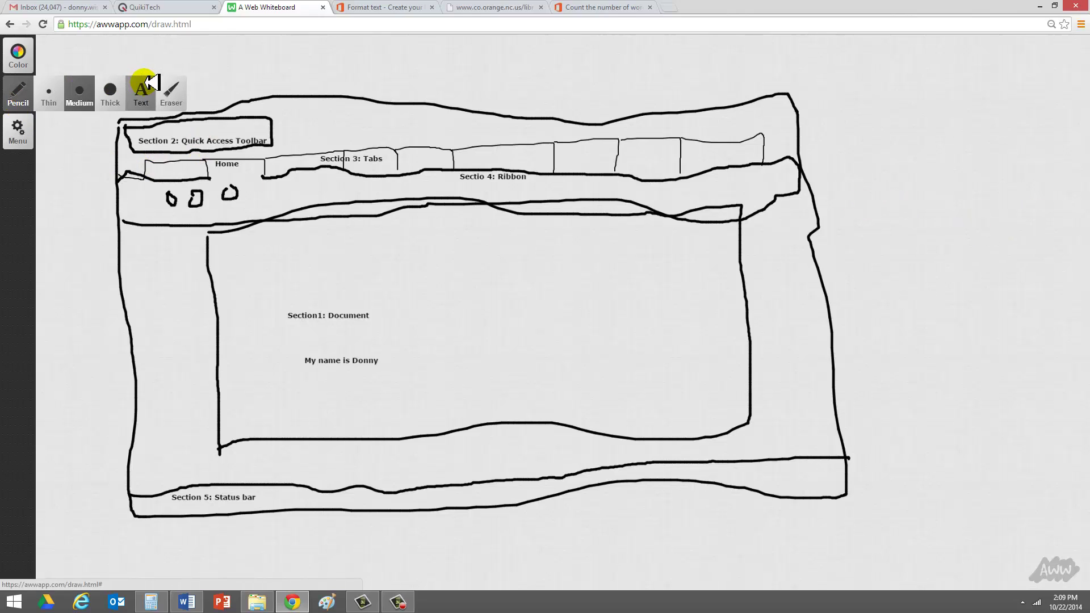
click(159, 169)
text(File)
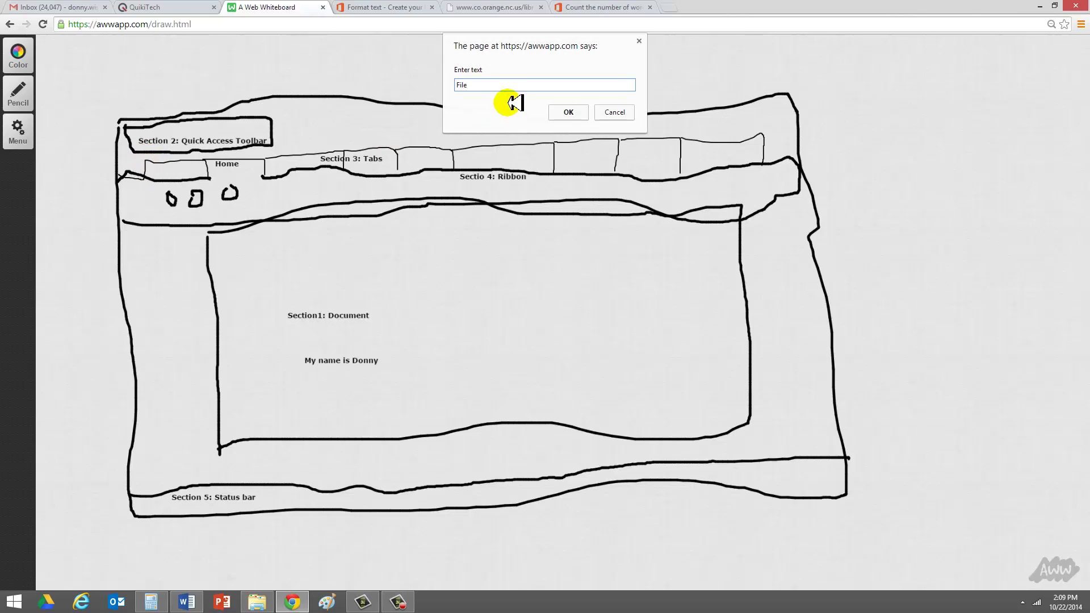
click(571, 112)
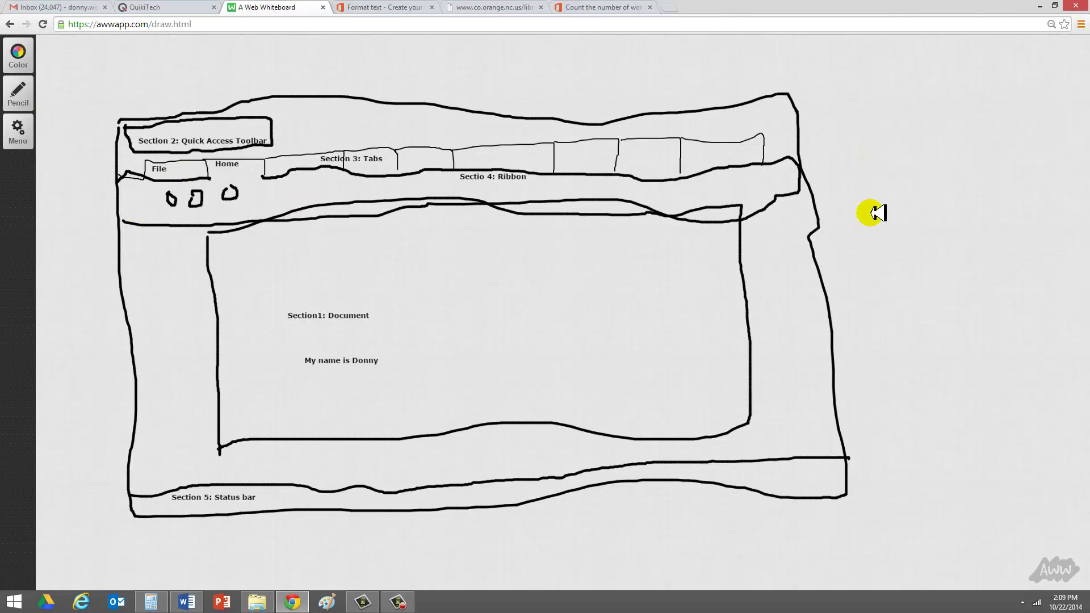
Cancel the stray empty text prompt started right of the sketch
click(863, 146)
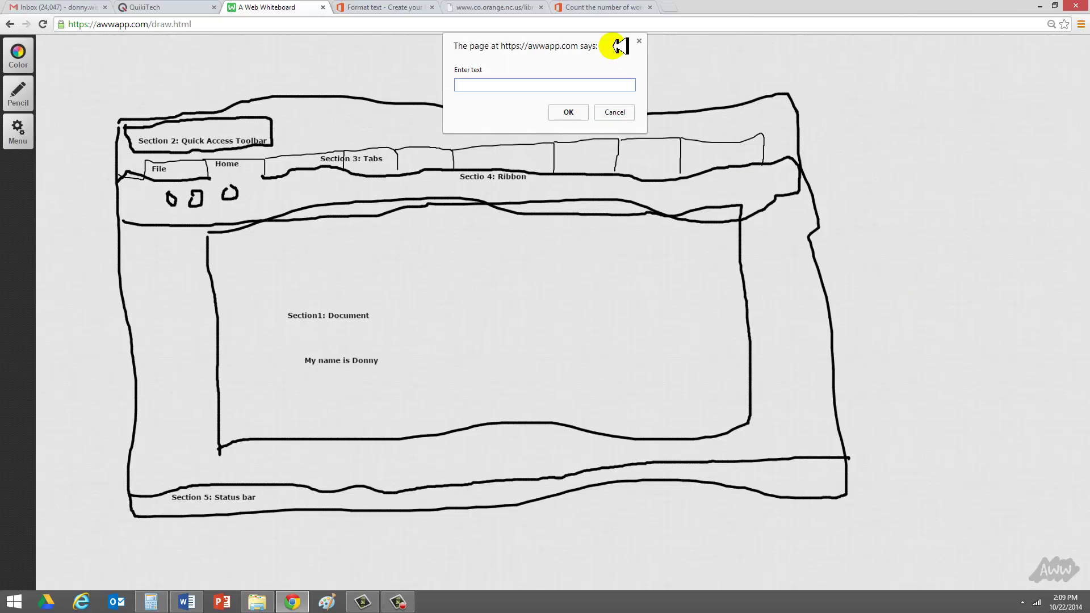
click(624, 111)
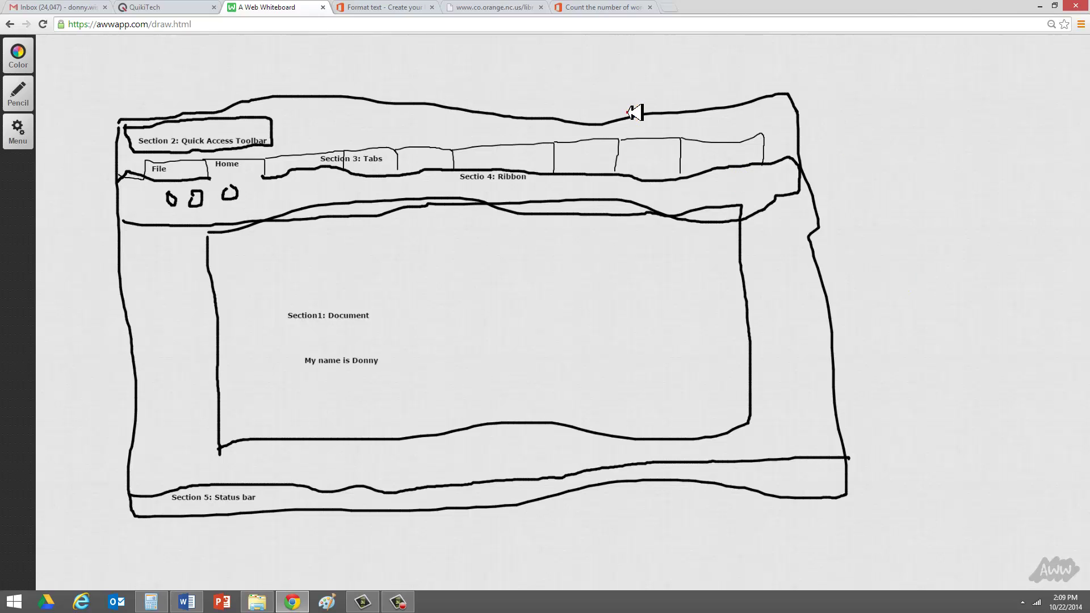
click(18, 90)
Draw a freehand box to the right of the window sketch
click(79, 95)
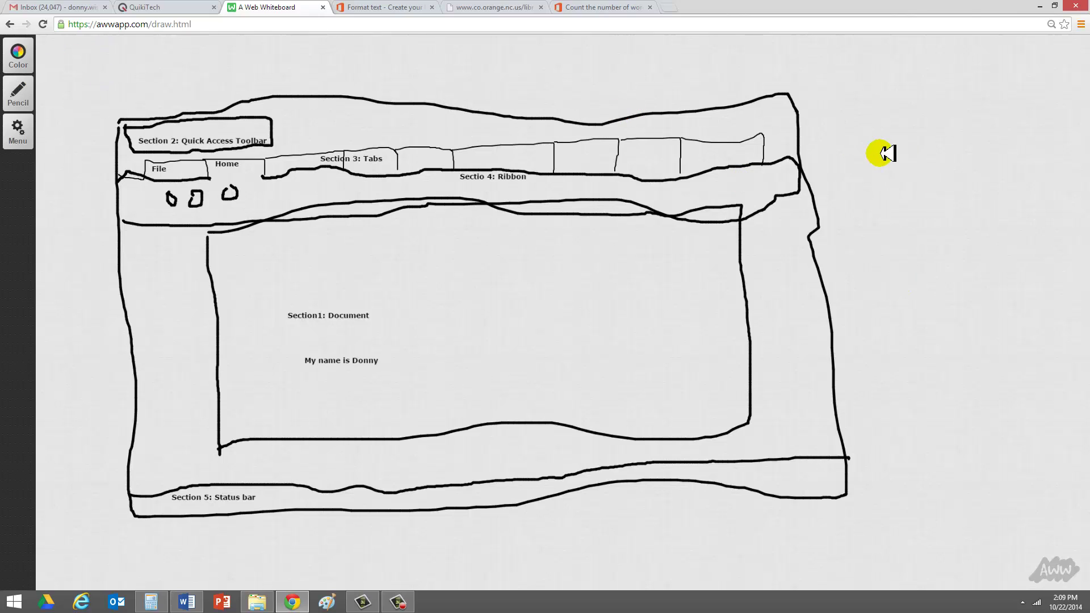
mouse_move(865, 152)
mouse_down()
mouse_move(905, 334)
mouse_move(1087, 300)
mouse_move(1061, 130)
mouse_move(912, 137)
mouse_move(864, 154)
mouse_up()
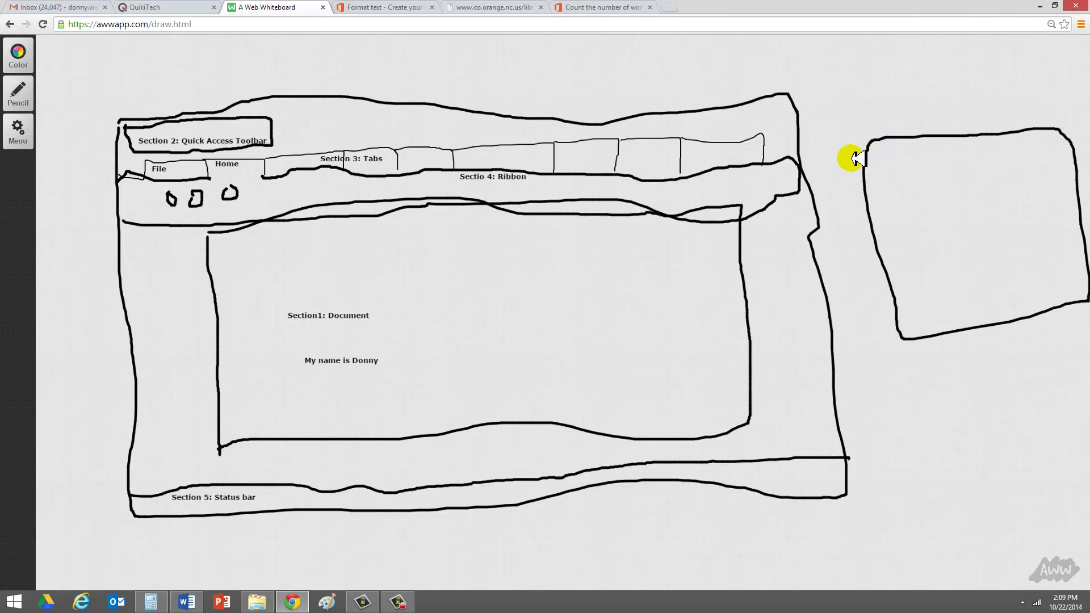
click(19, 90)
click(115, 90)
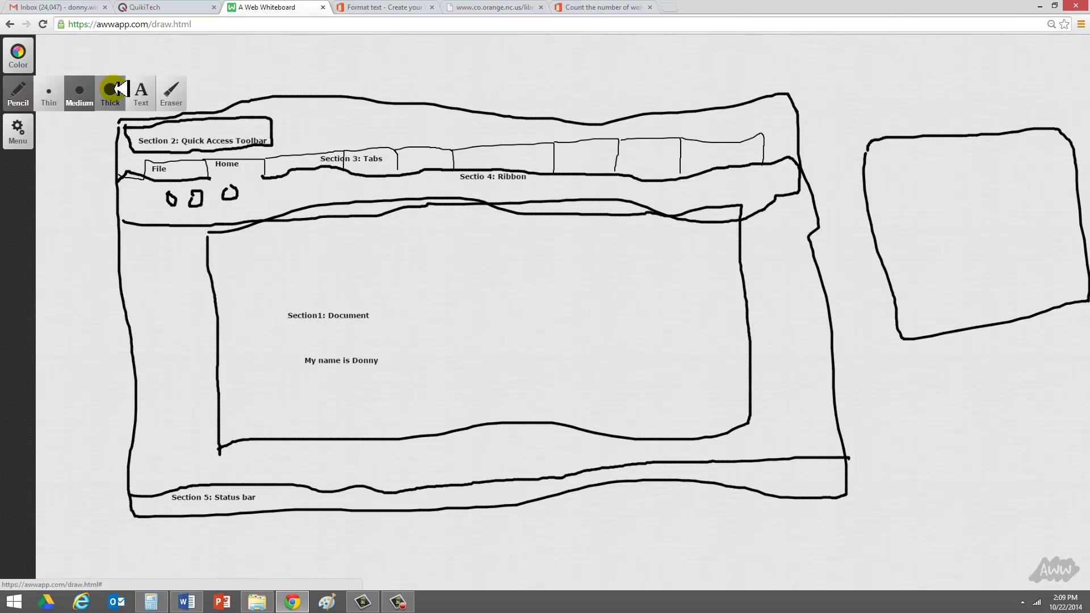
Add 'Save' and 'Print' text labels inside the new box
click(873, 180)
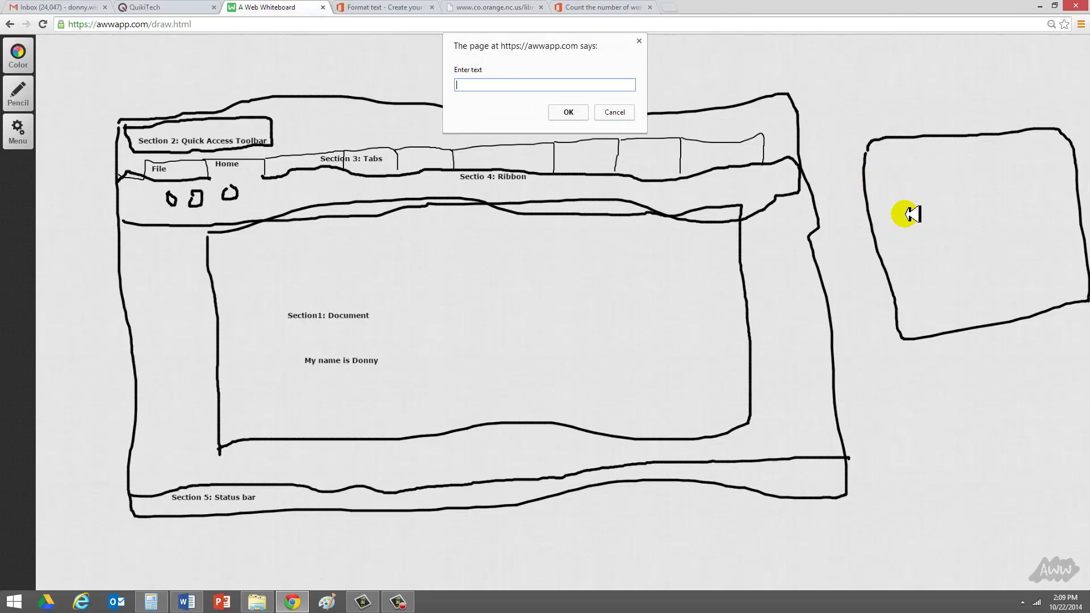
text(Save)
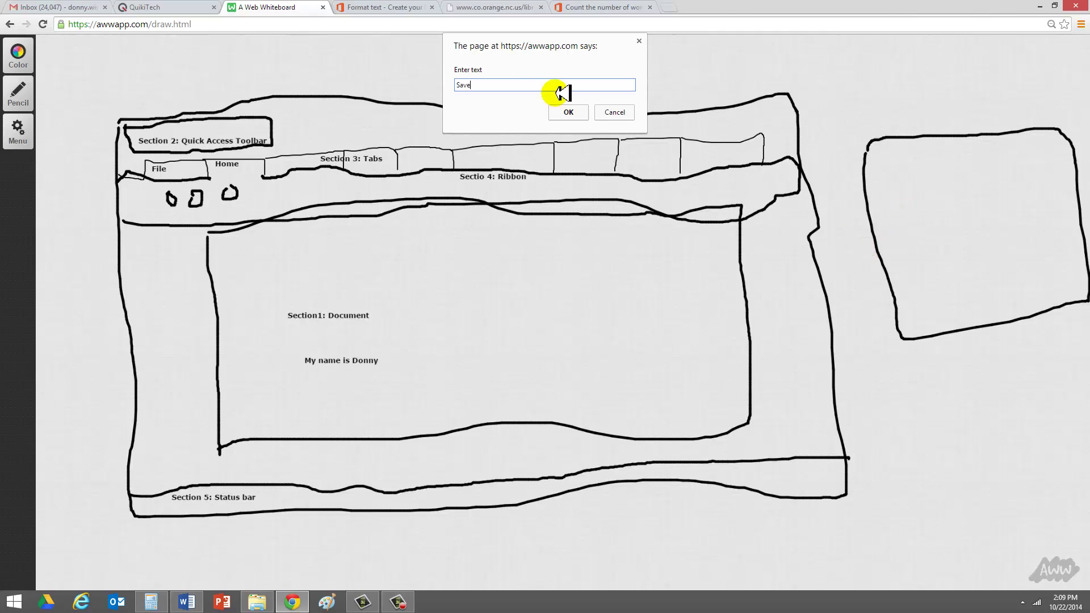
click(571, 112)
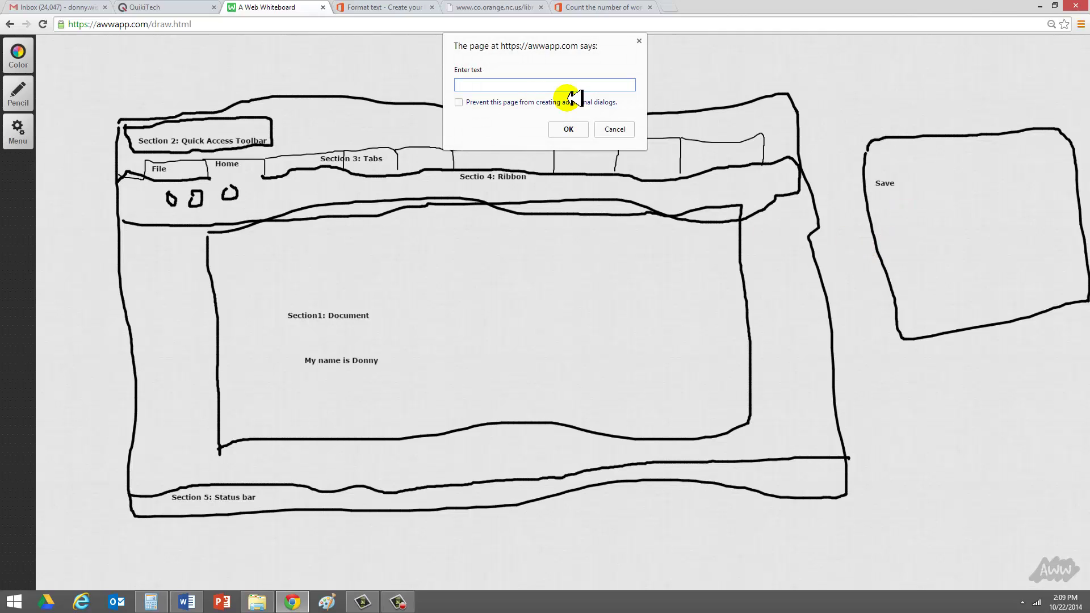
click(505, 88)
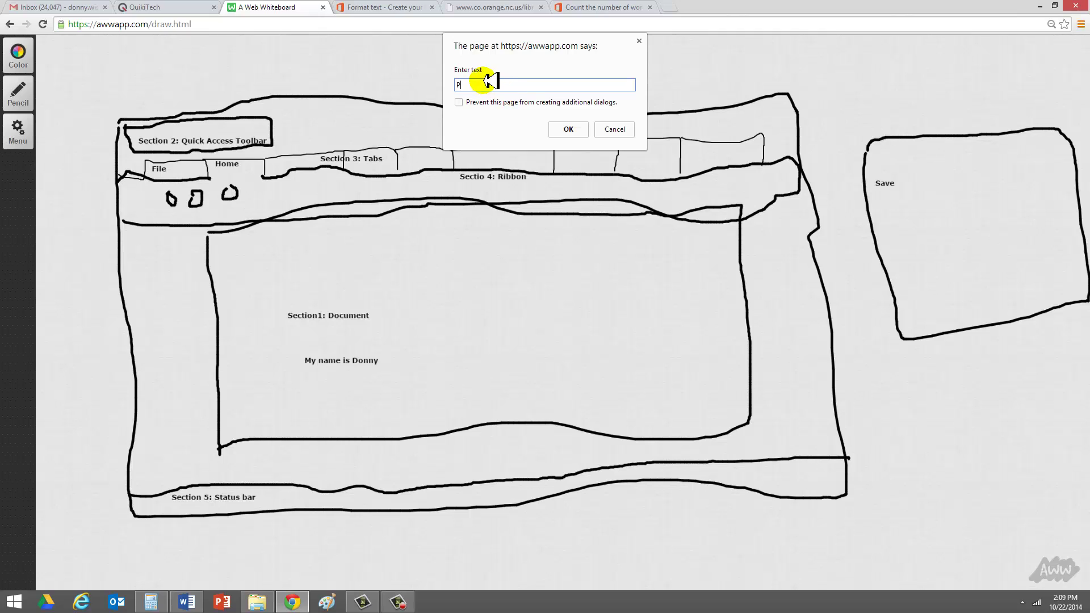
text(Print)
key(Return)
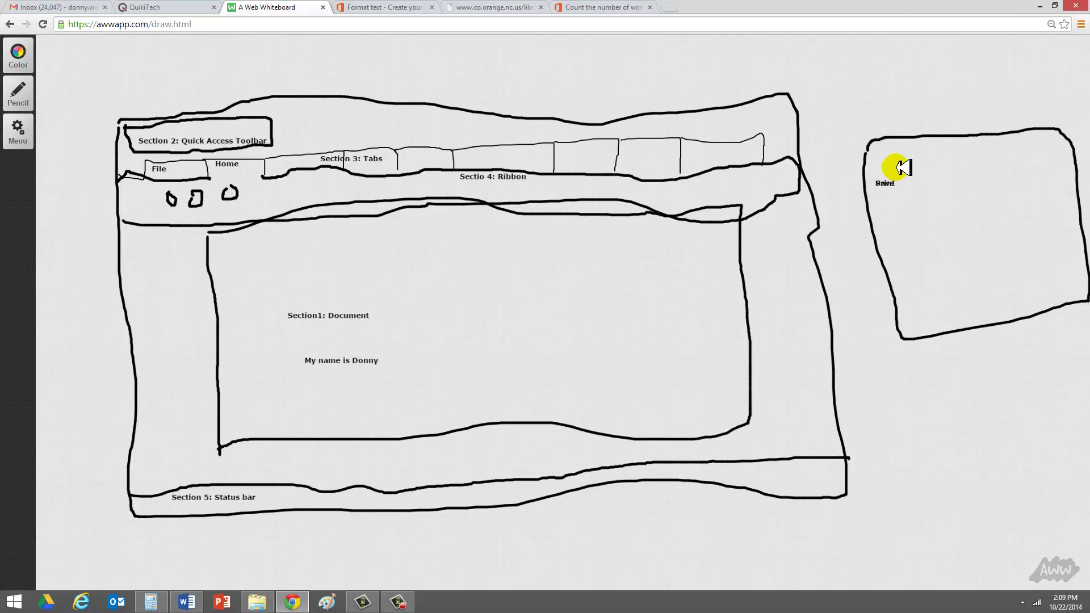
Re-enter 'Save' and 'Print' as separate lines below the garbled label
click(891, 186)
click(523, 83)
click(626, 108)
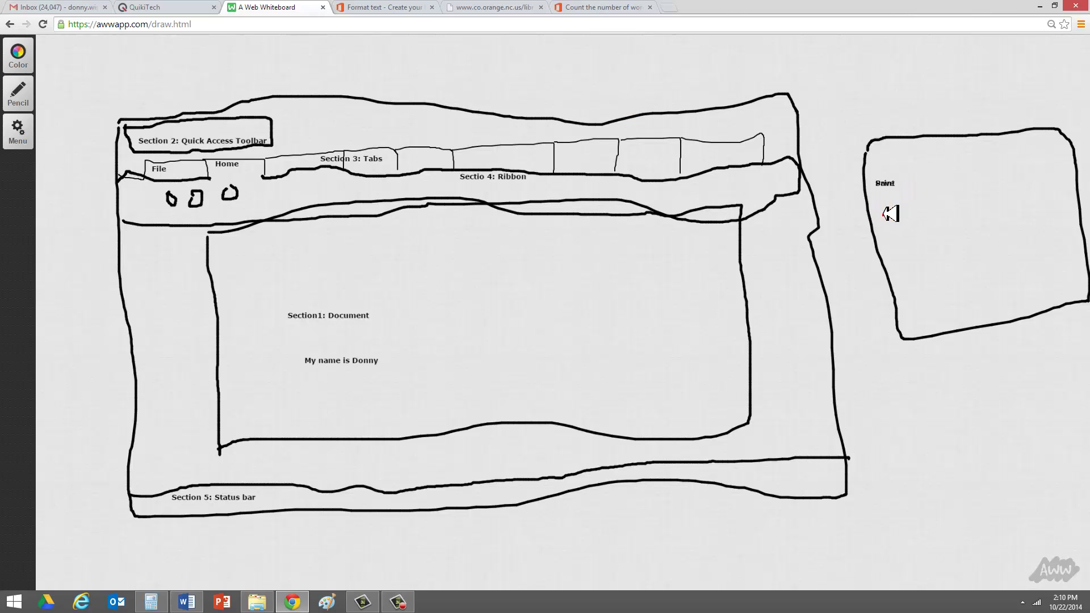
click(887, 214)
text(Save)
key(Return)
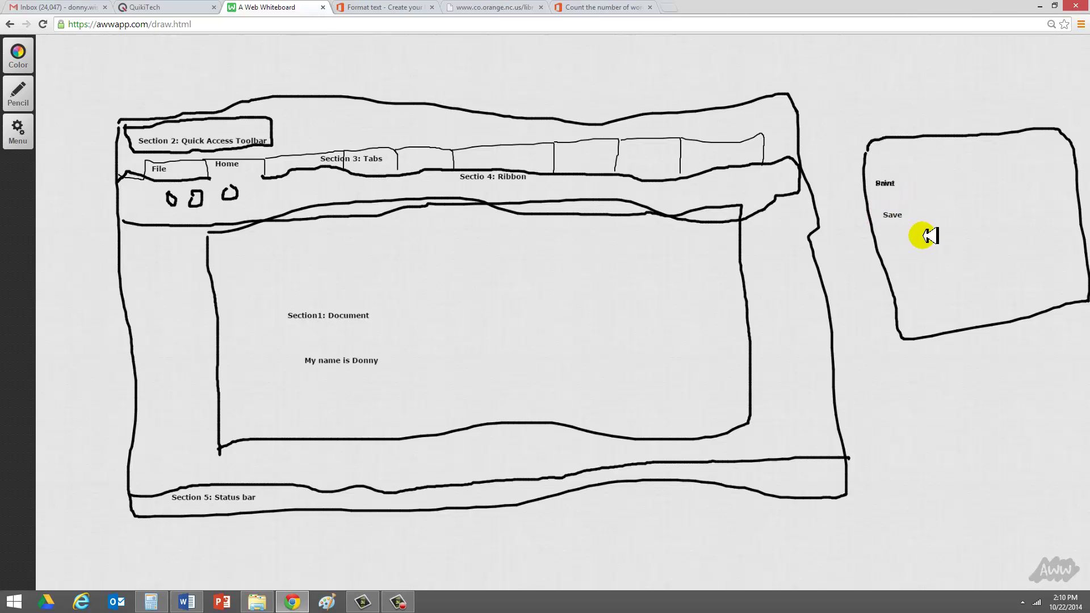
click(904, 248)
text(Print)
key(Return)
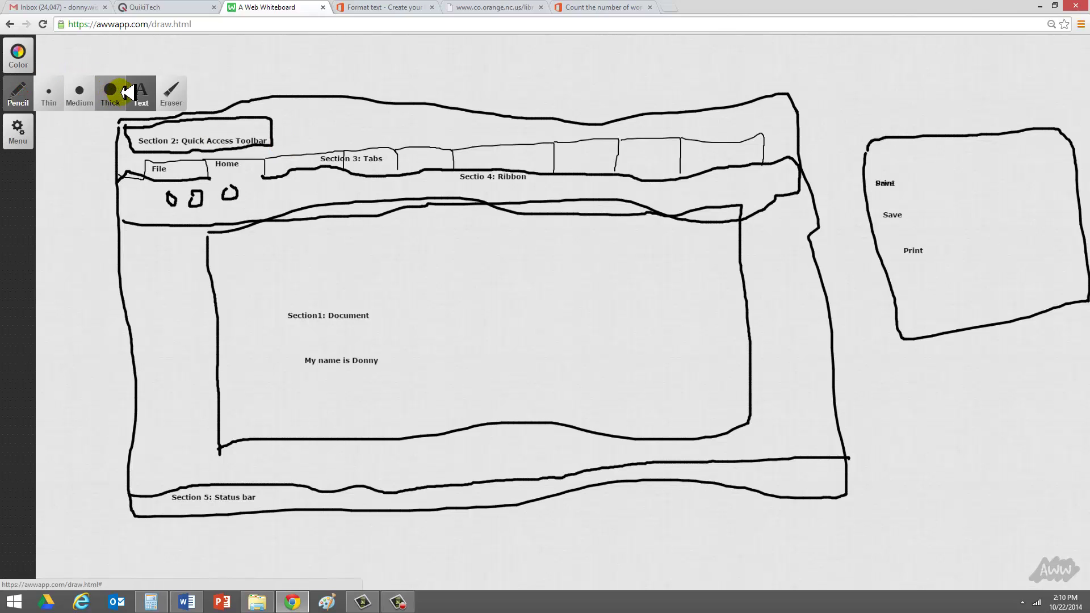
Add a 'Help (?)' text label at the top right of the window sketch, above the tab row
click(134, 92)
click(706, 121)
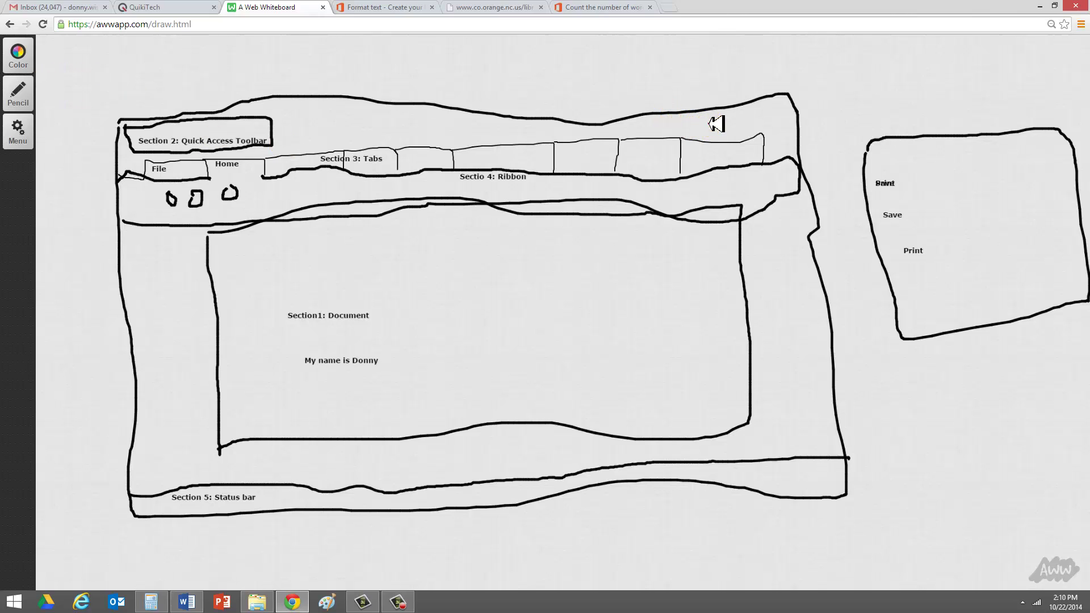
text(Help)
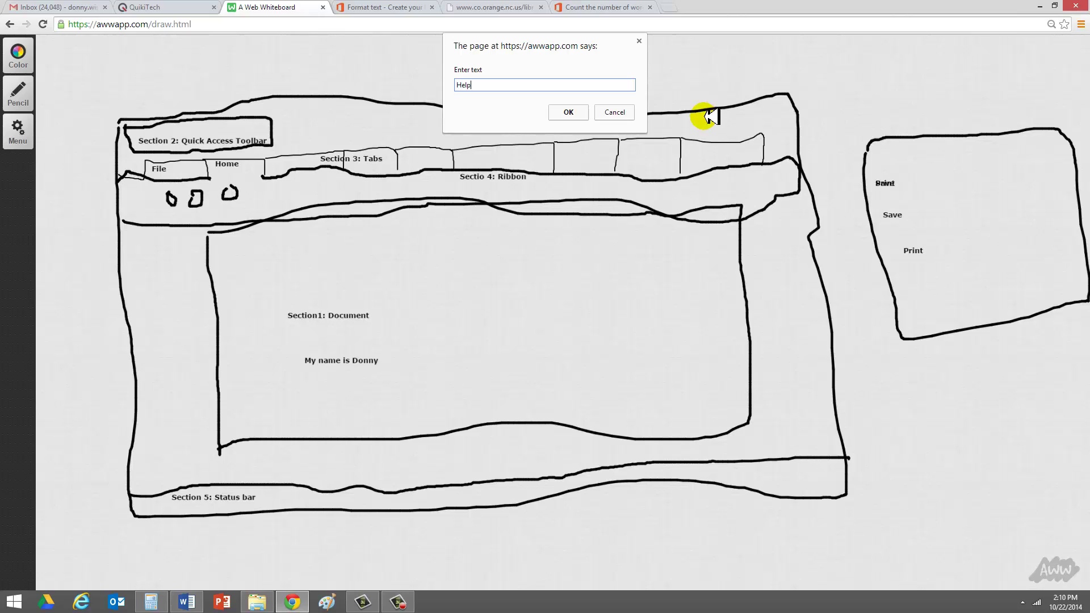
text( (?))
click(568, 111)
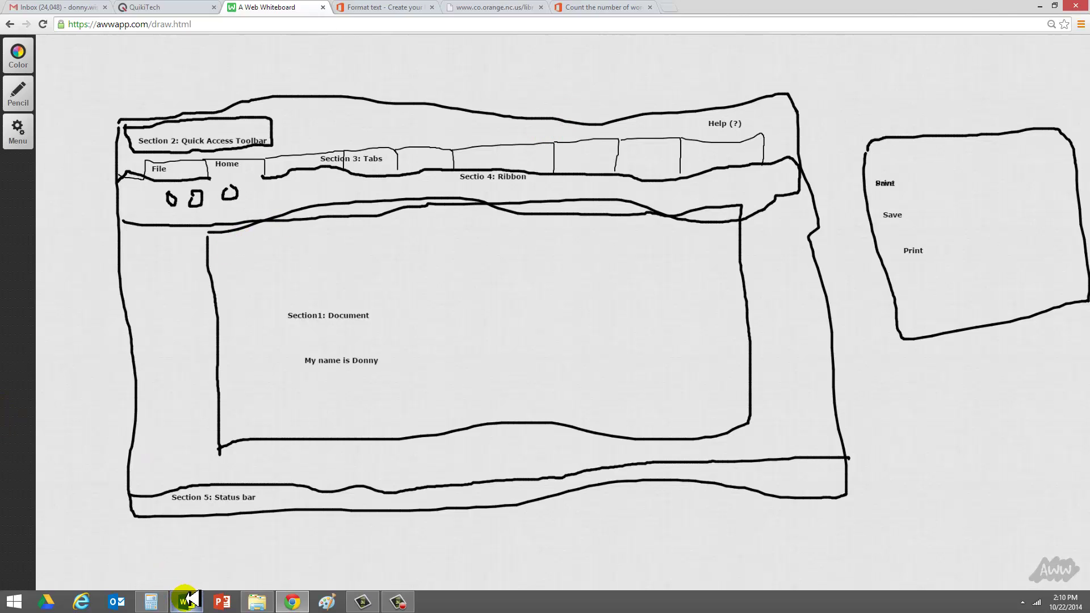
mouse_move(188, 604)
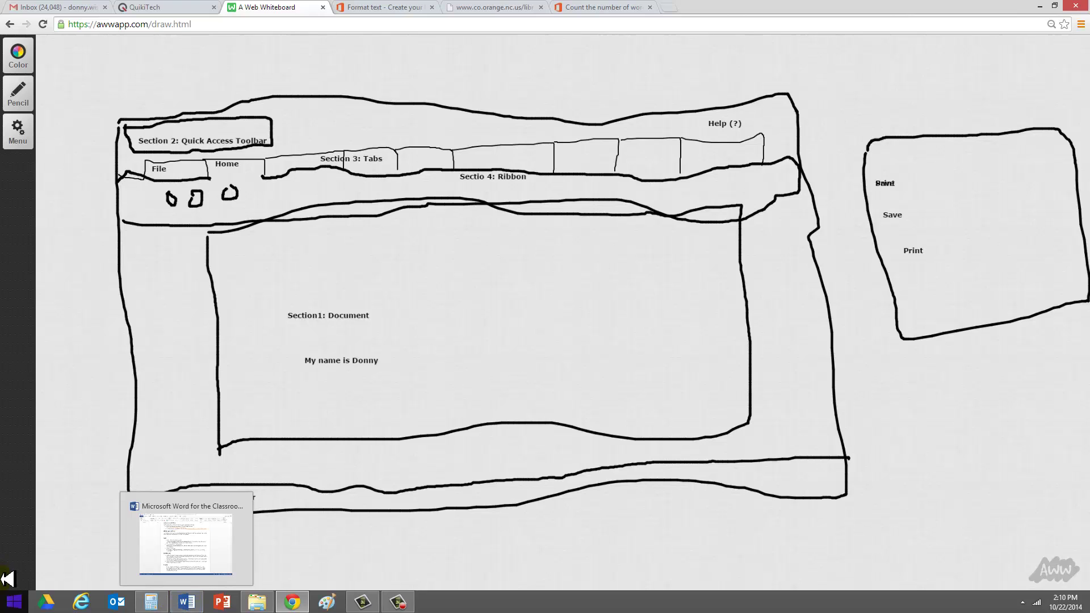
Search the Start screen for 'Microsoft Word' and open the Microsoft Word for the Classroom (1) document
click(14, 603)
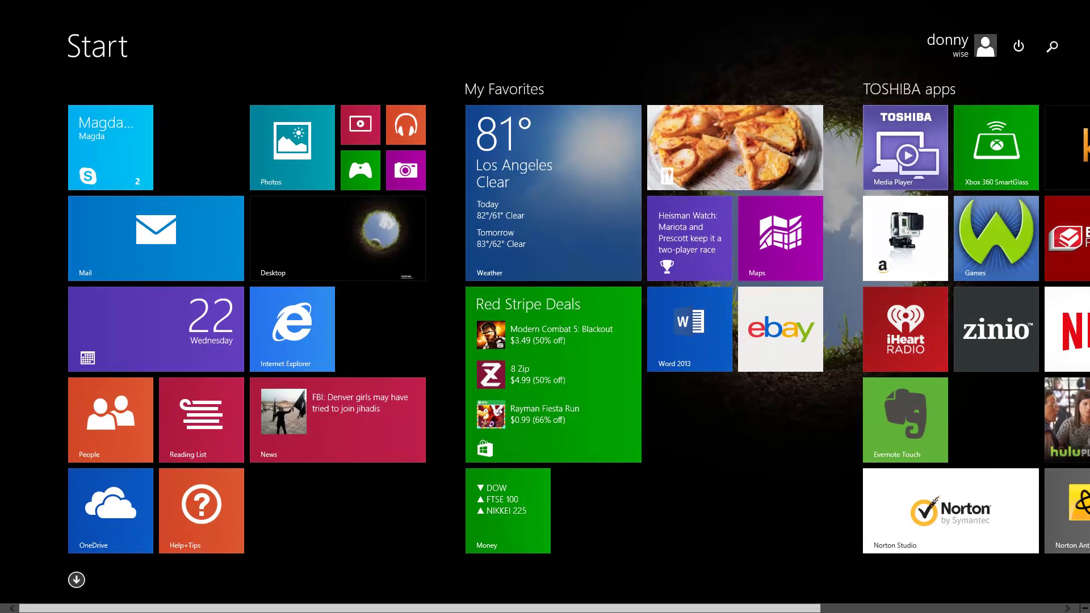
click(1053, 45)
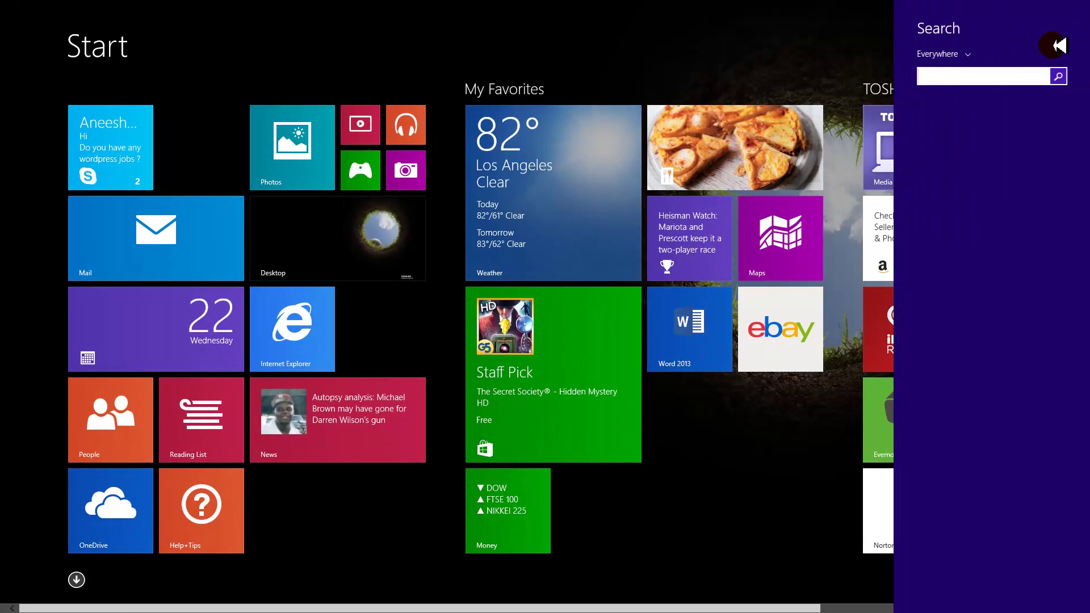
text(Microsoft)
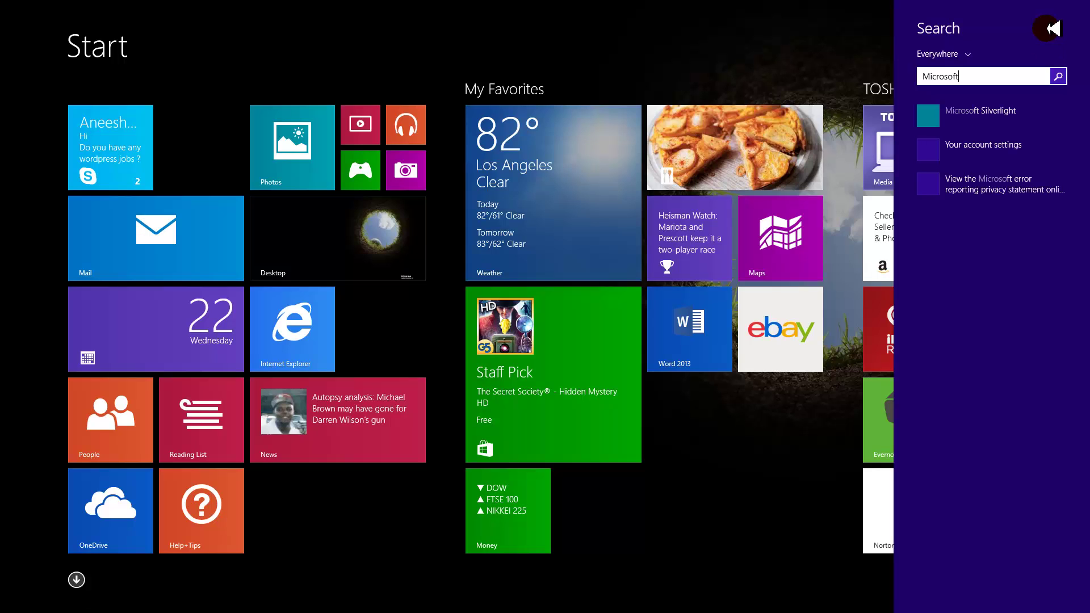
text( Word)
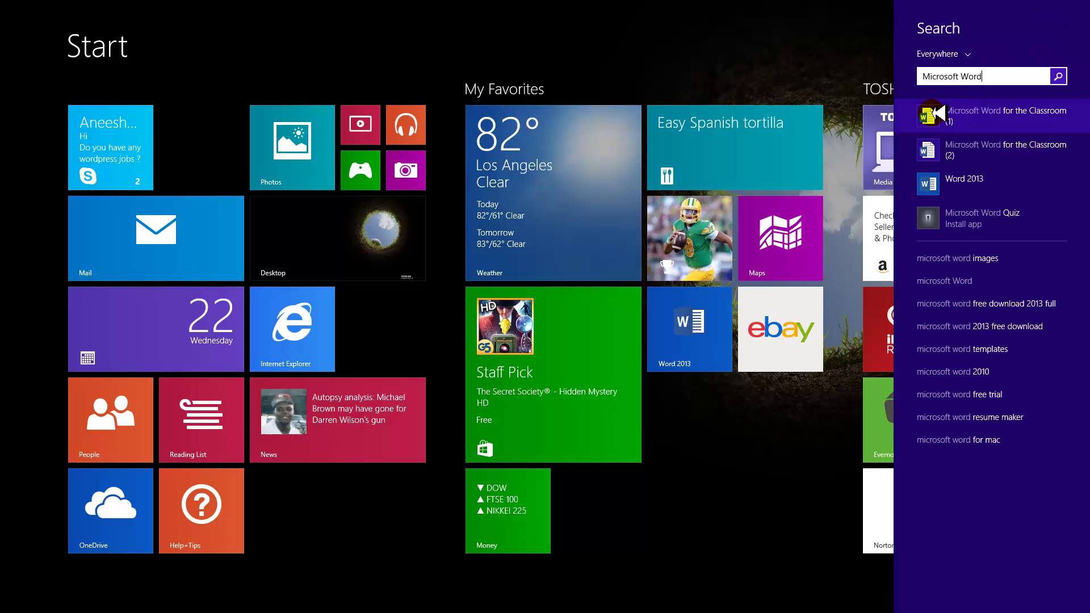
click(934, 113)
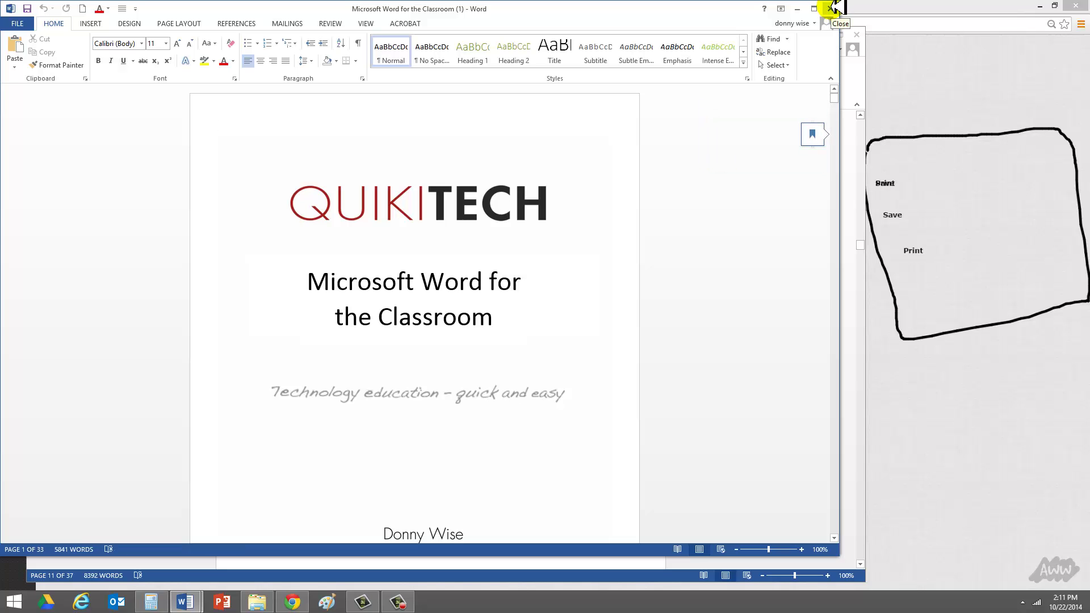
Close both Classroom documents in Word, saving the changes to the updated copy
click(830, 8)
click(857, 35)
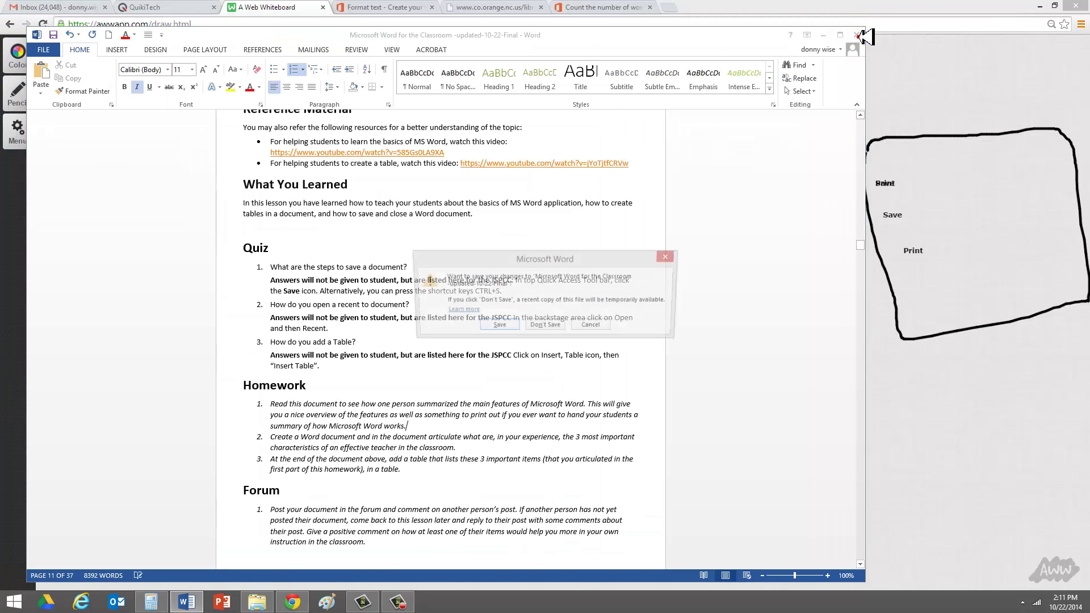
click(499, 325)
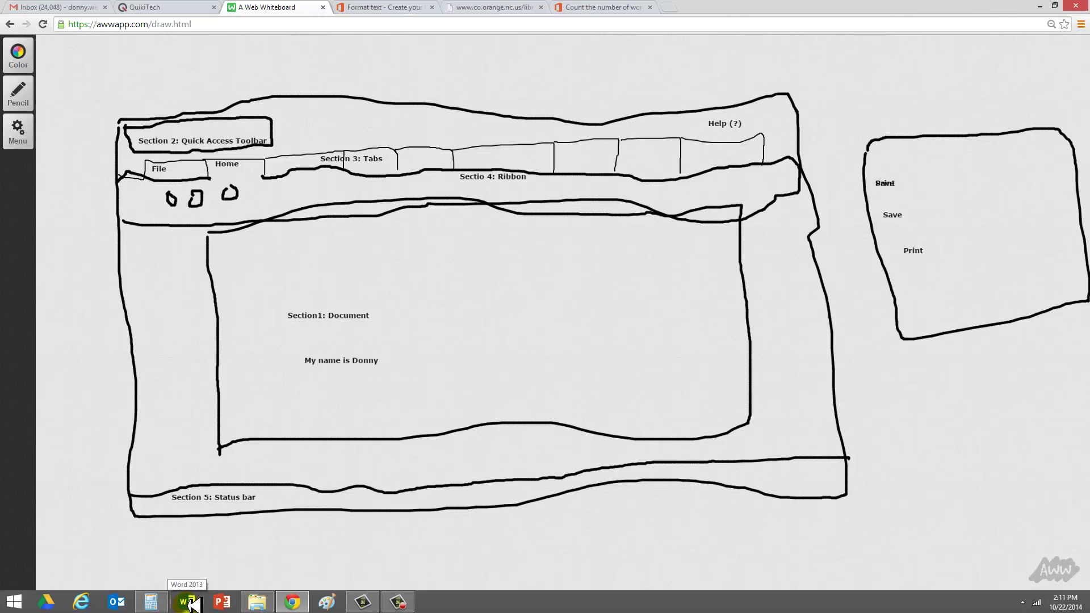
Launch Word 2013 from the taskbar and start a Blank document
click(191, 603)
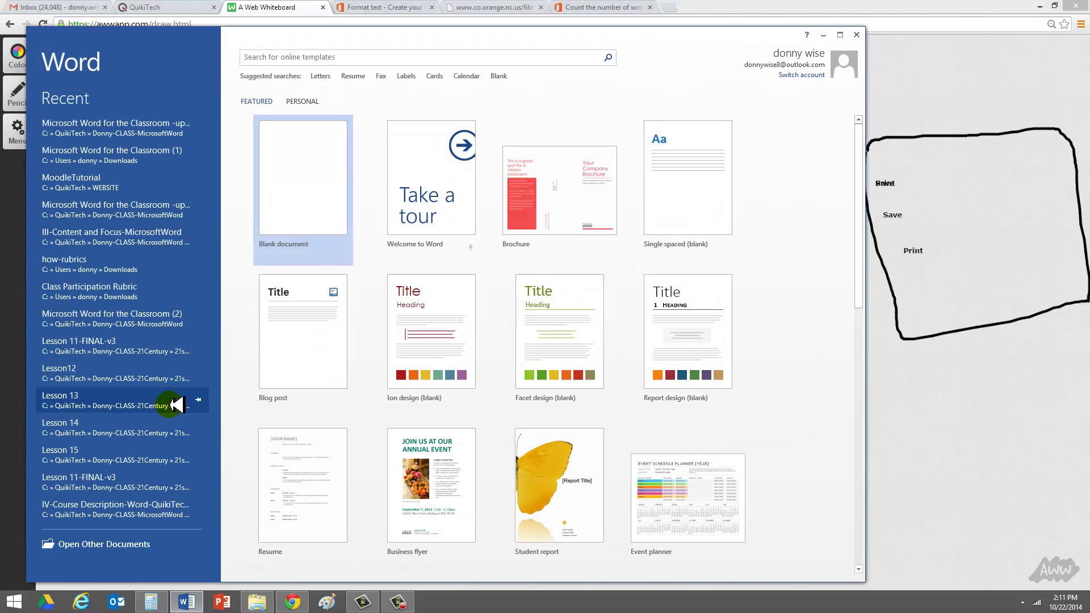
click(316, 213)
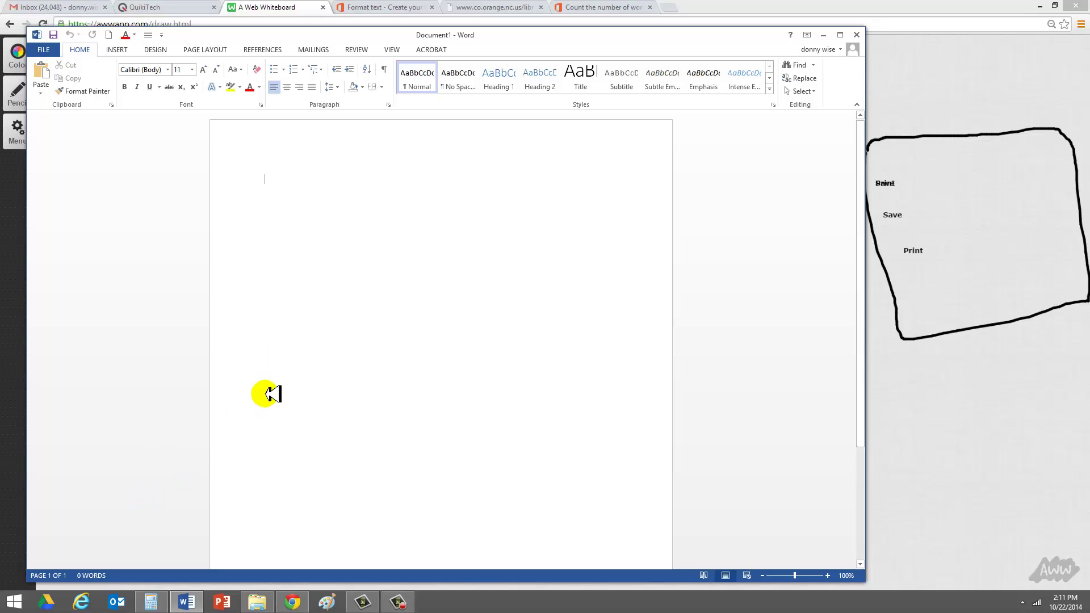
Type 'This is the document' on the blank page
text(This is the document)
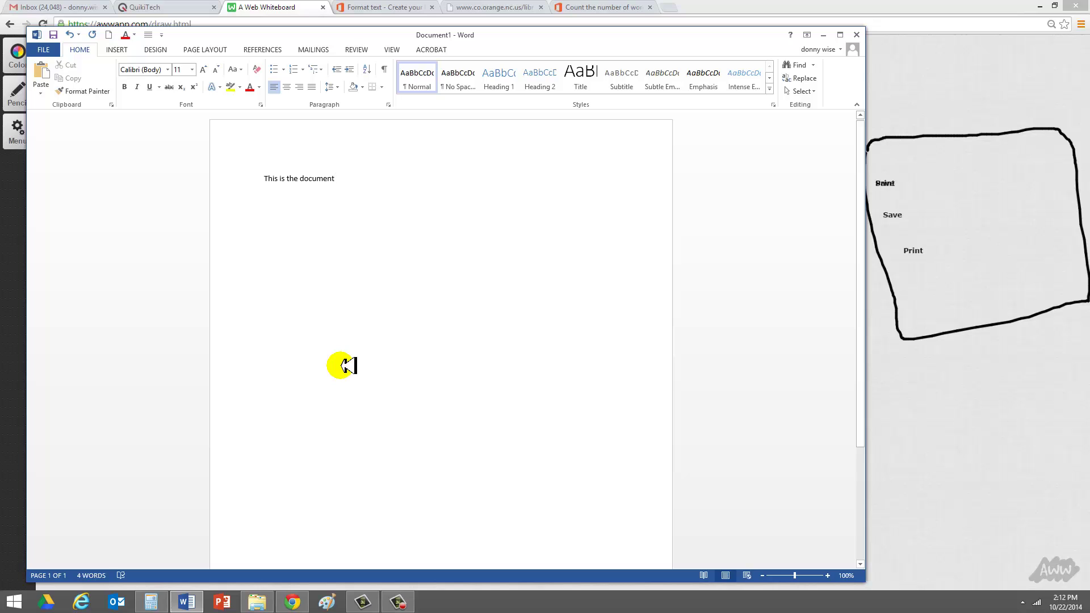
click(44, 50)
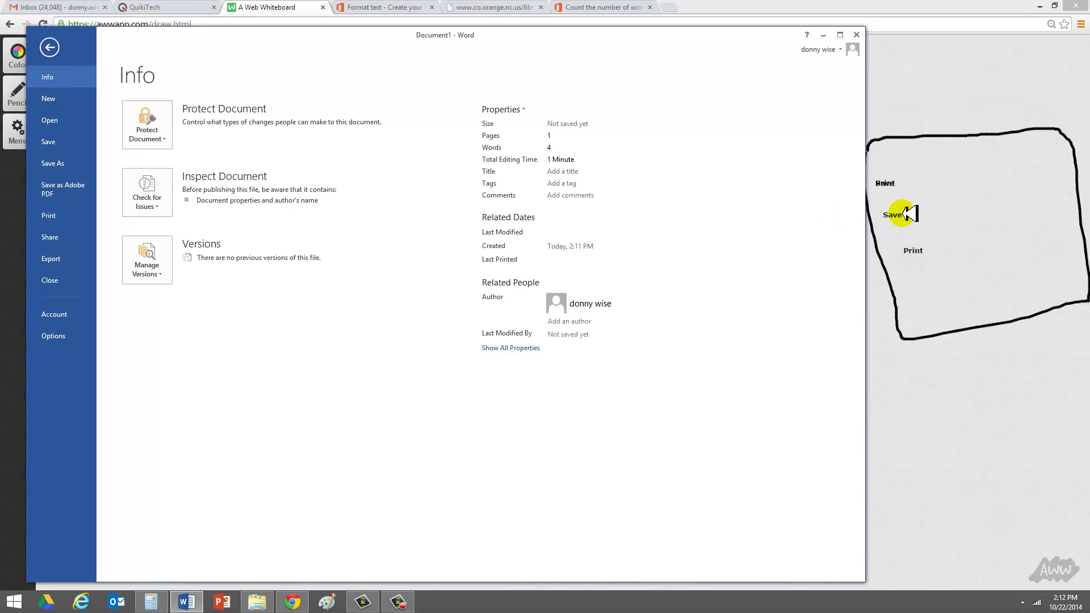
click(914, 233)
click(915, 228)
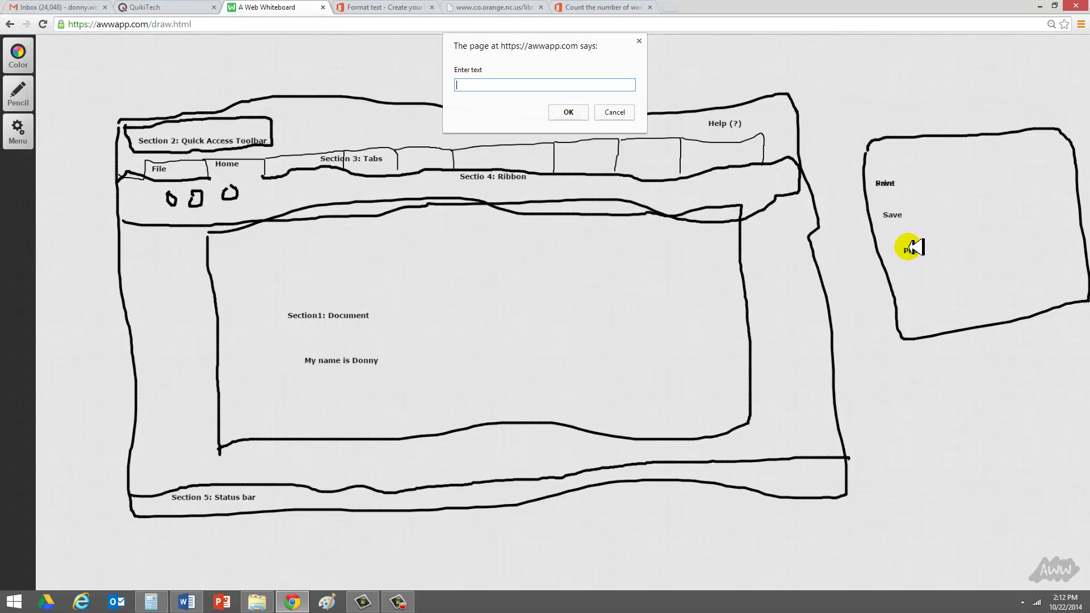
key(alt+Tab)
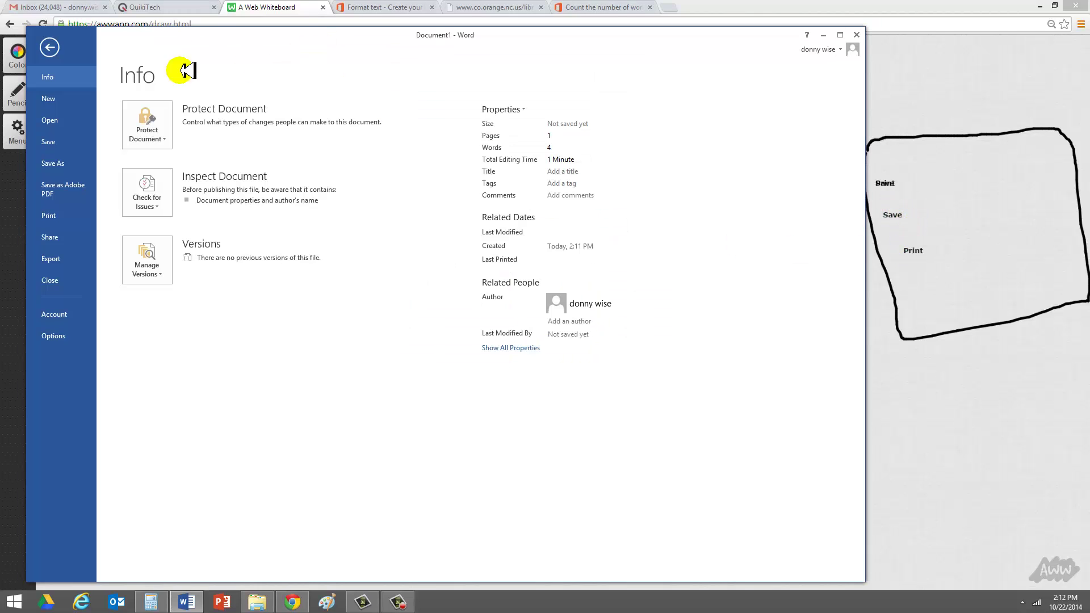
click(57, 40)
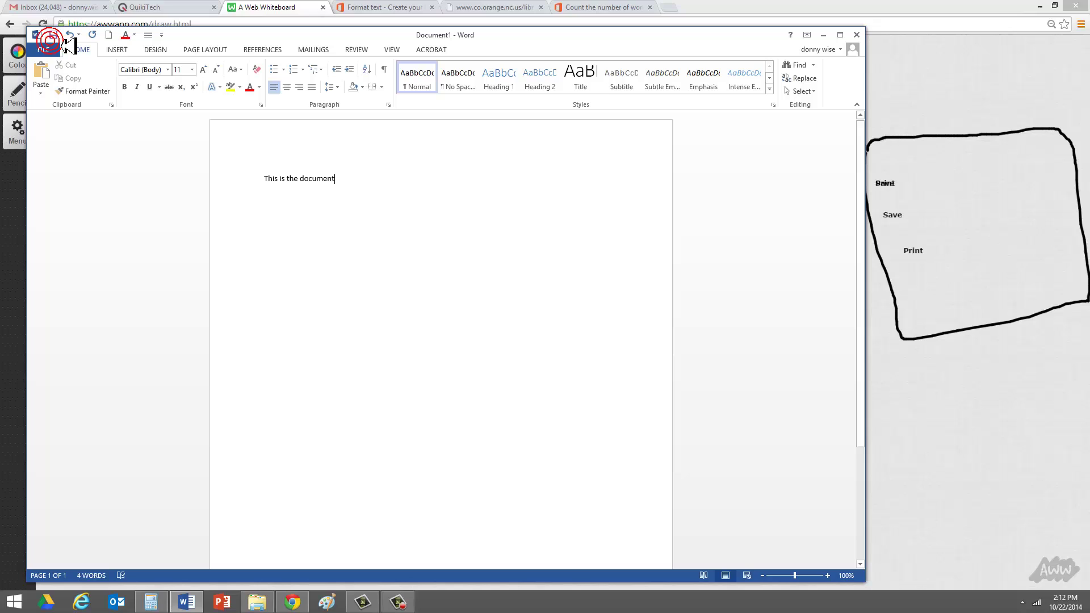
Search Word Help for 'Bold', then bring the document back on its HOME tab
click(791, 35)
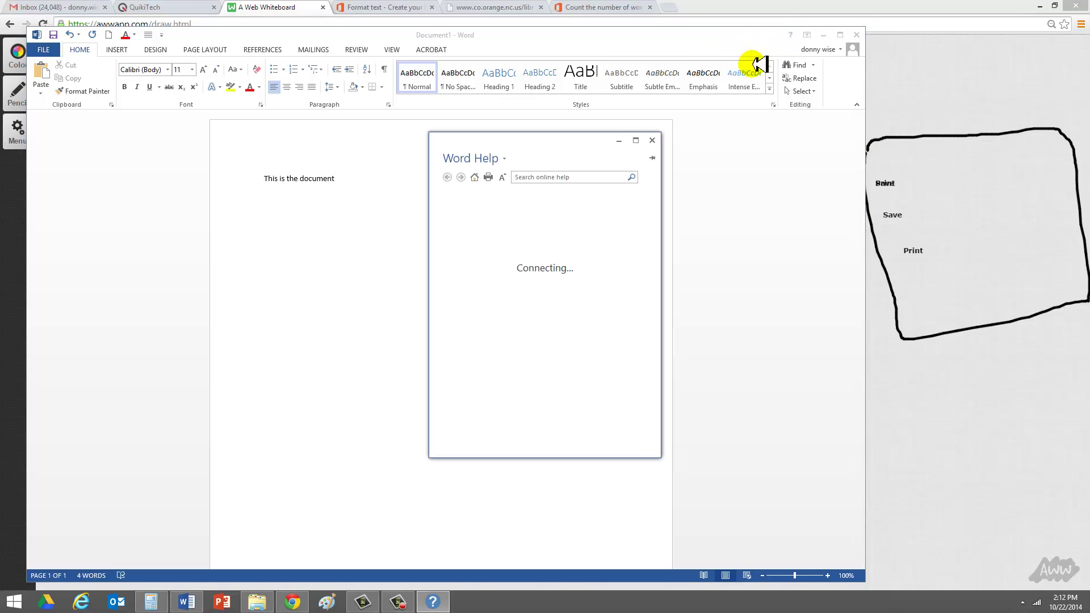
click(564, 177)
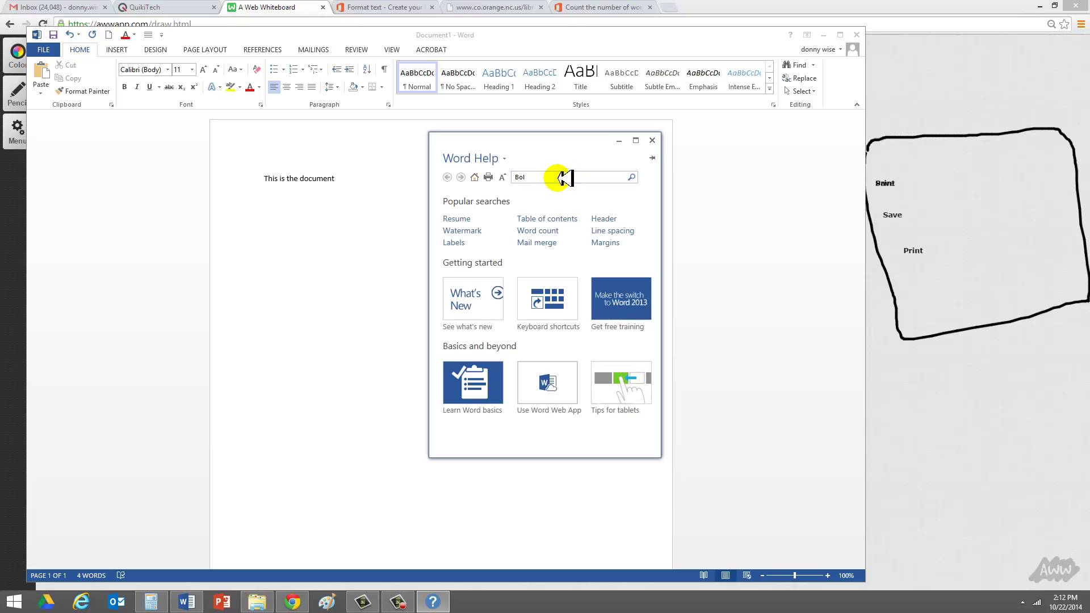
double_click(563, 177)
text(Bold)
key(Return)
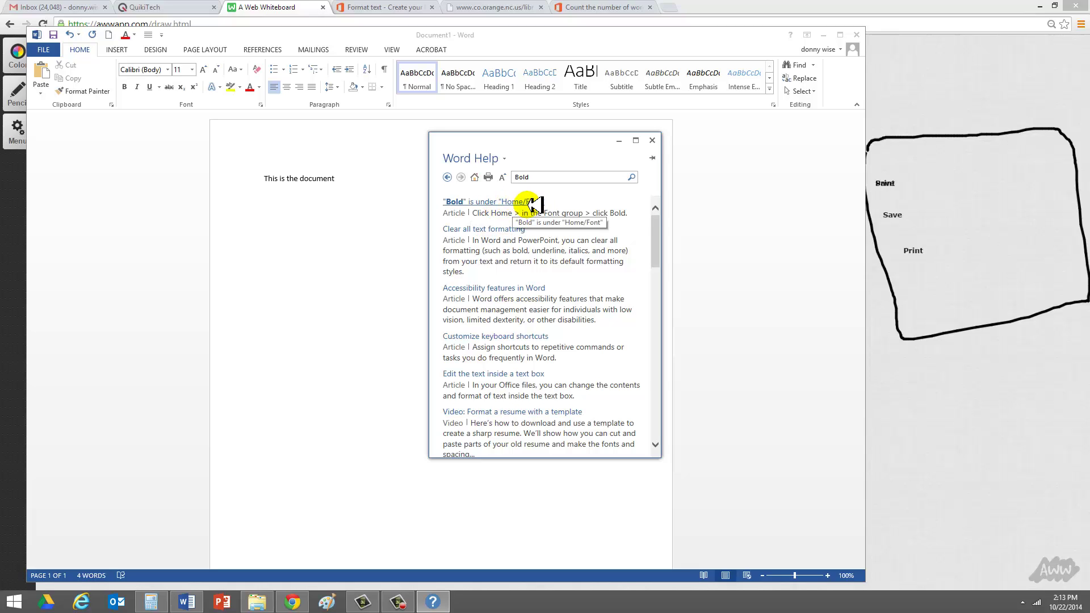
click(92, 52)
click(90, 51)
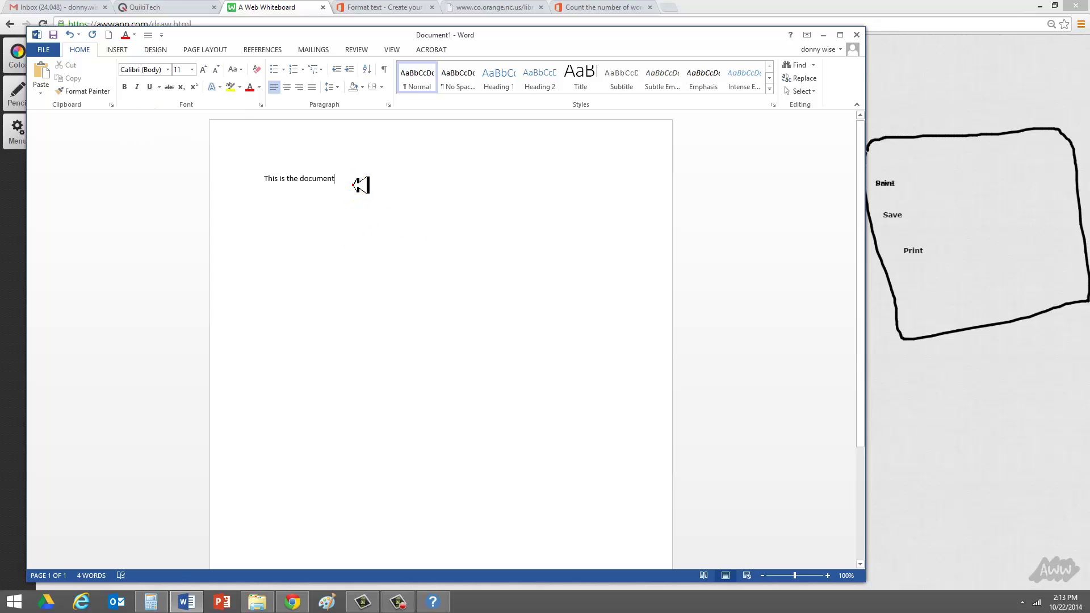
Zoom in and make the line 'This is the document' bold
drag(343, 181, 243, 163)
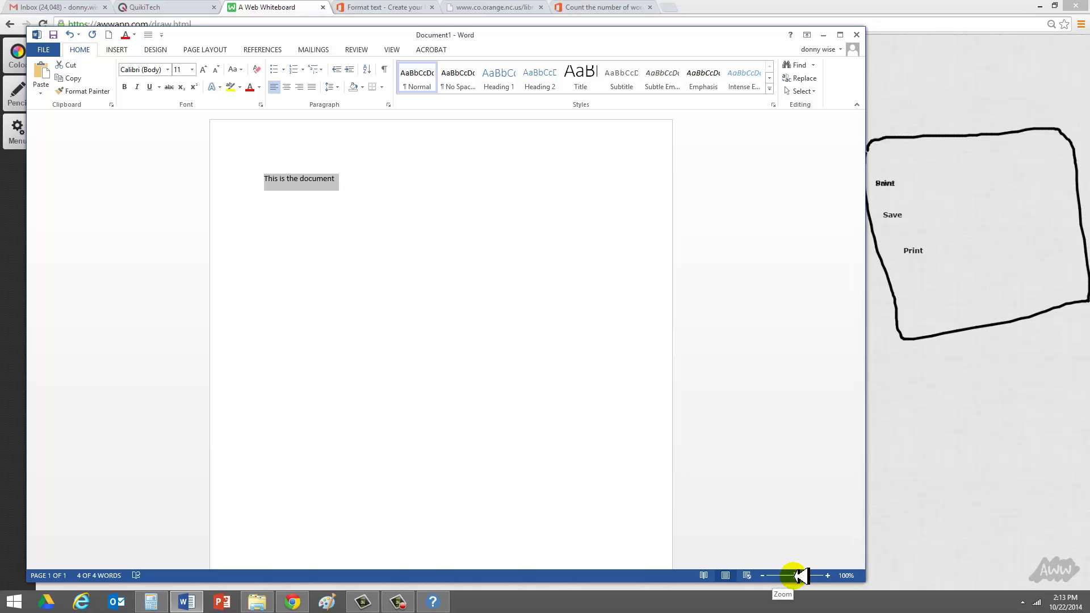
drag(799, 575, 806, 575)
click(238, 185)
drag(237, 184, 10, 180)
click(125, 86)
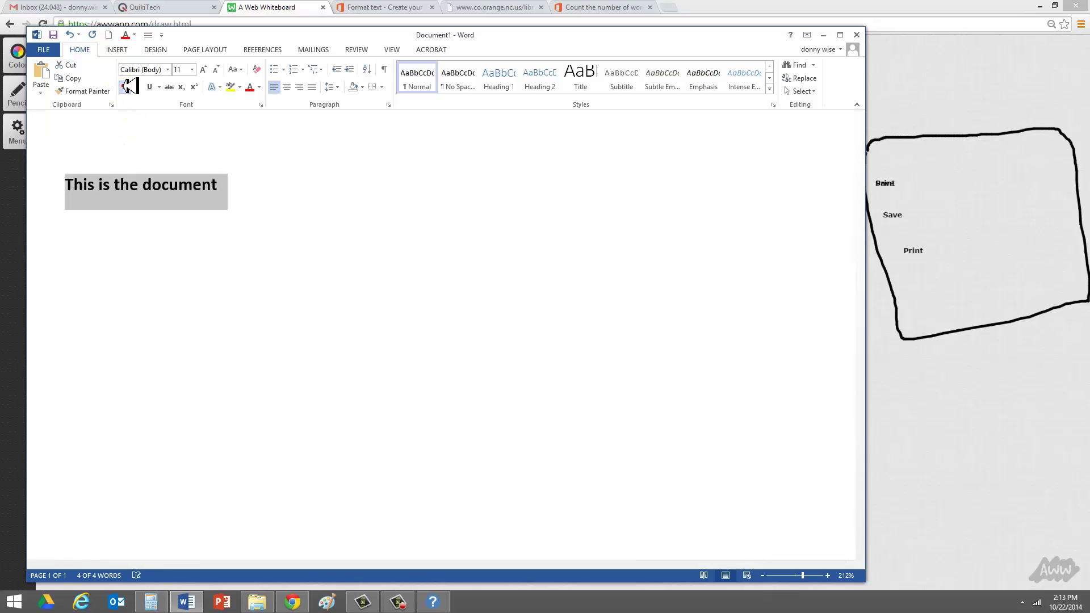
click(305, 194)
Add a plain, non-bold 'Hello' on a new line and type 'Helo' after it
key(Return)
key(Return)
text(Hello)
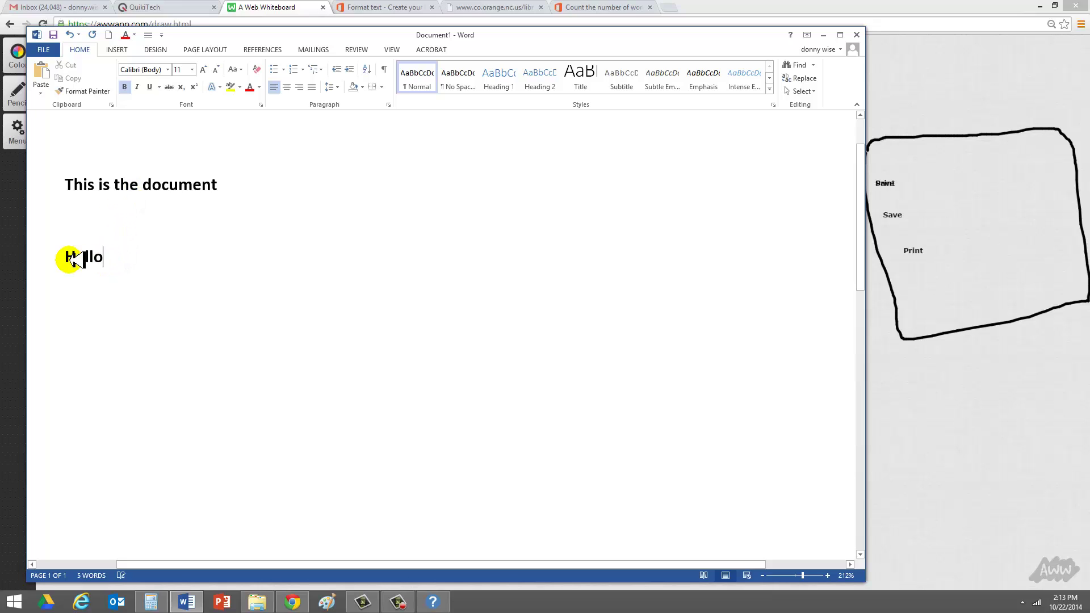
click(46, 256)
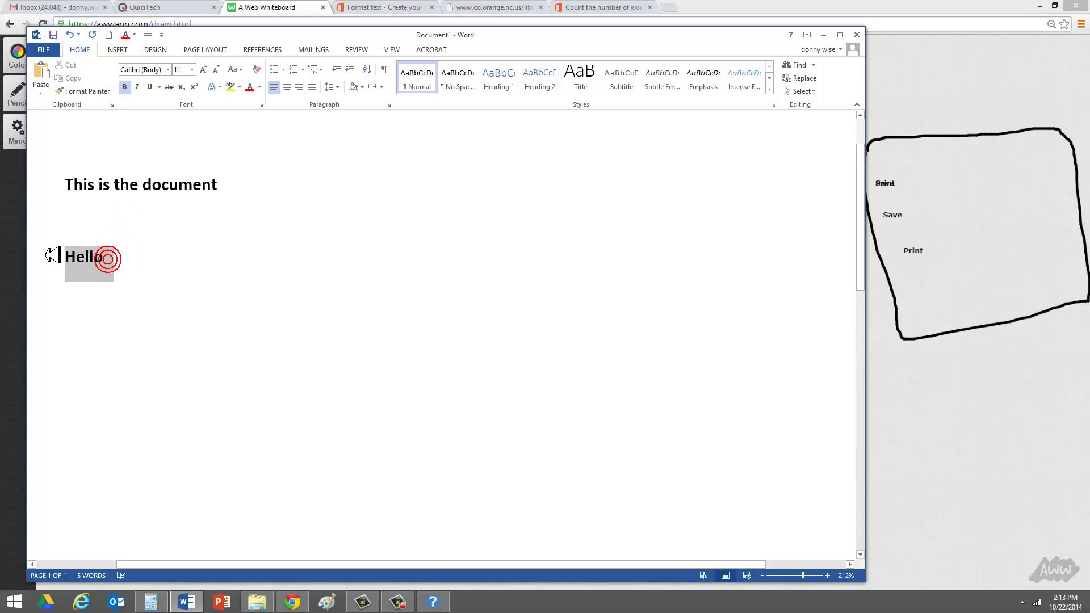
click(129, 88)
click(187, 282)
click(190, 282)
text(Helo)
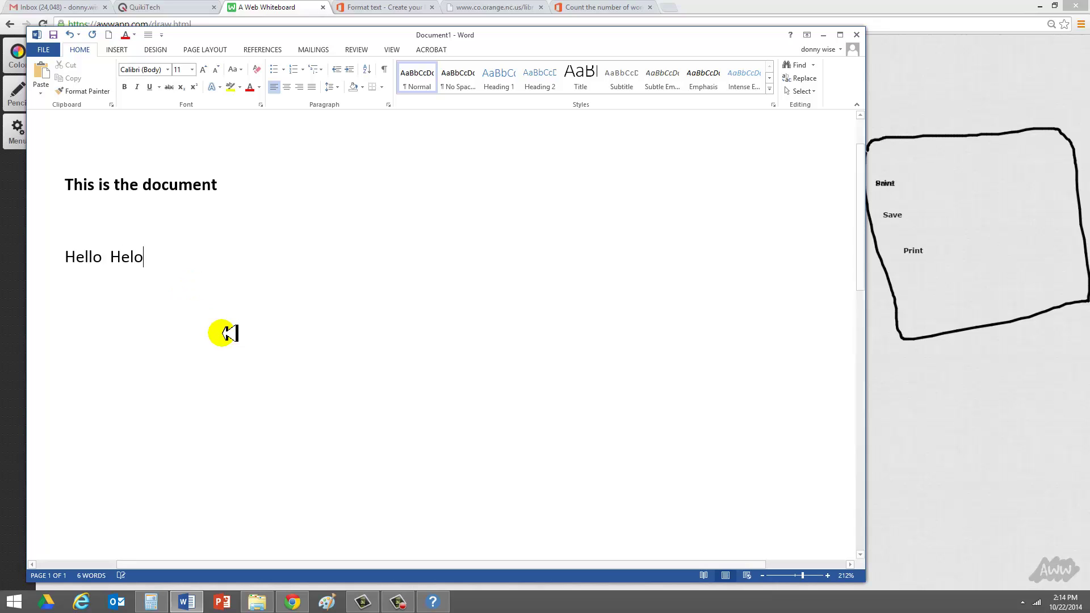
Correct 'Helo' to 'Hello', delete that extra word, and tab far right of Hello
key(Return)
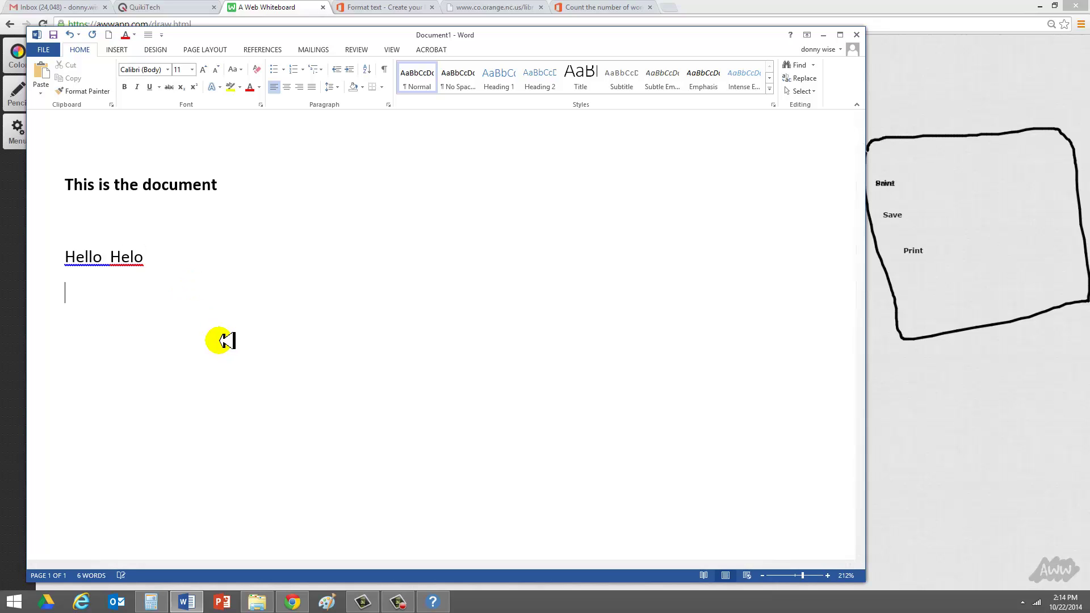
right_click(130, 257)
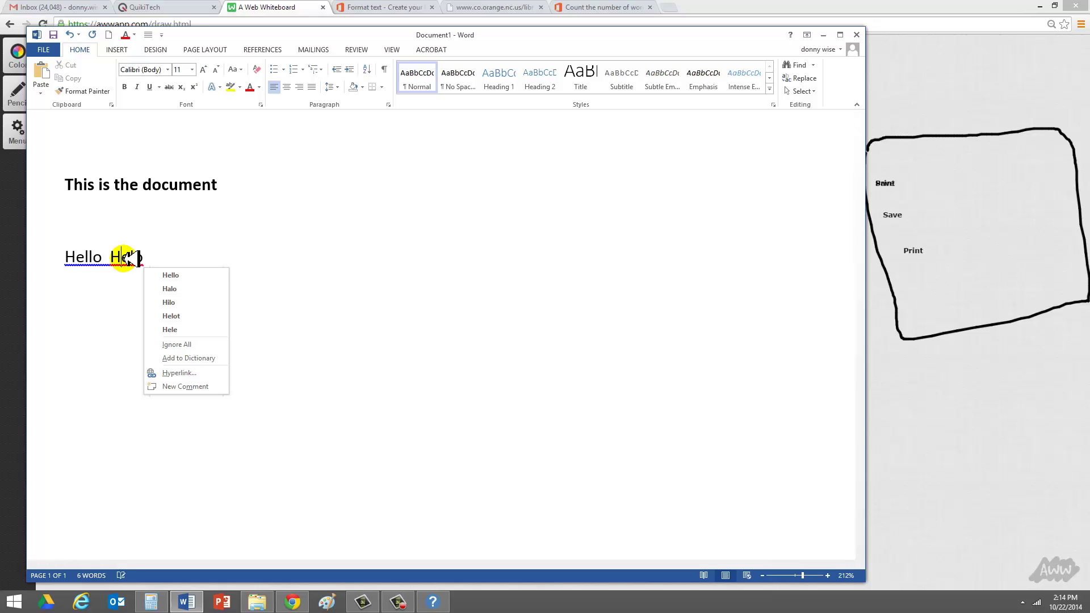
click(170, 276)
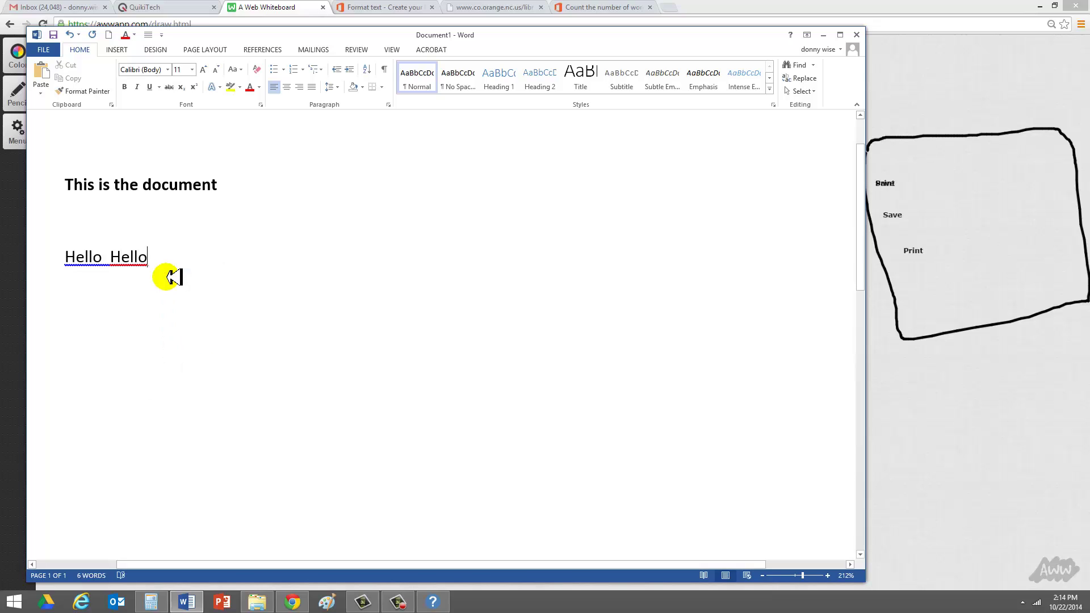
key(BackSpace)
key(BackSpace)
key(BackSpace)
key(BackSpace)
key(BackSpace)
key(BackSpace)
key(BackSpace)
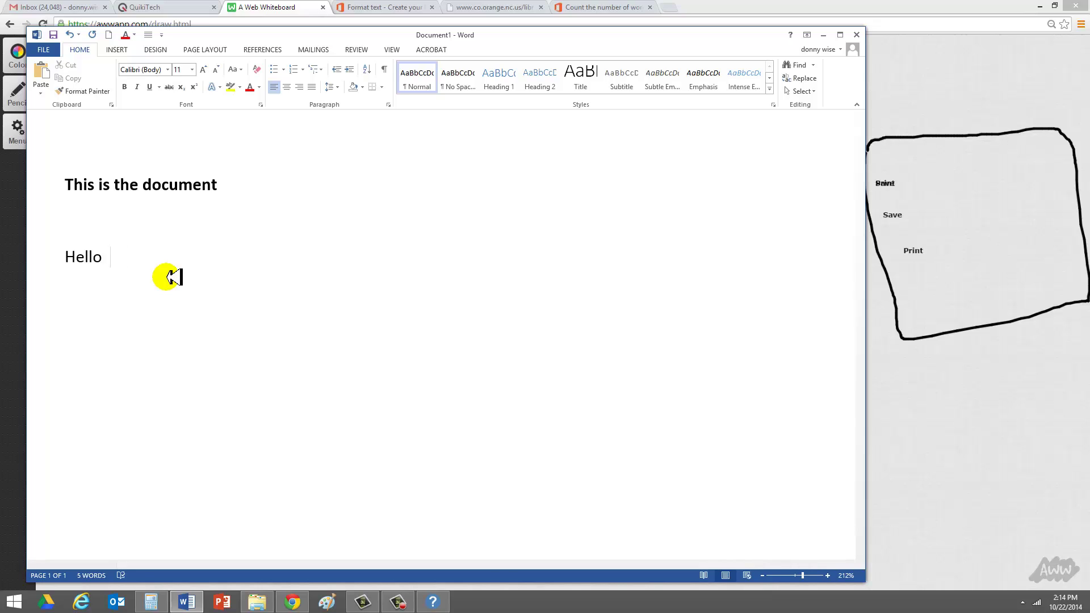
key(Tab)
key(Tab)
key(Tab)
key(Tab)
key(Tab)
Type 1230 at the tab position and show the INSERT ribbon commands
text(1230)
click(122, 50)
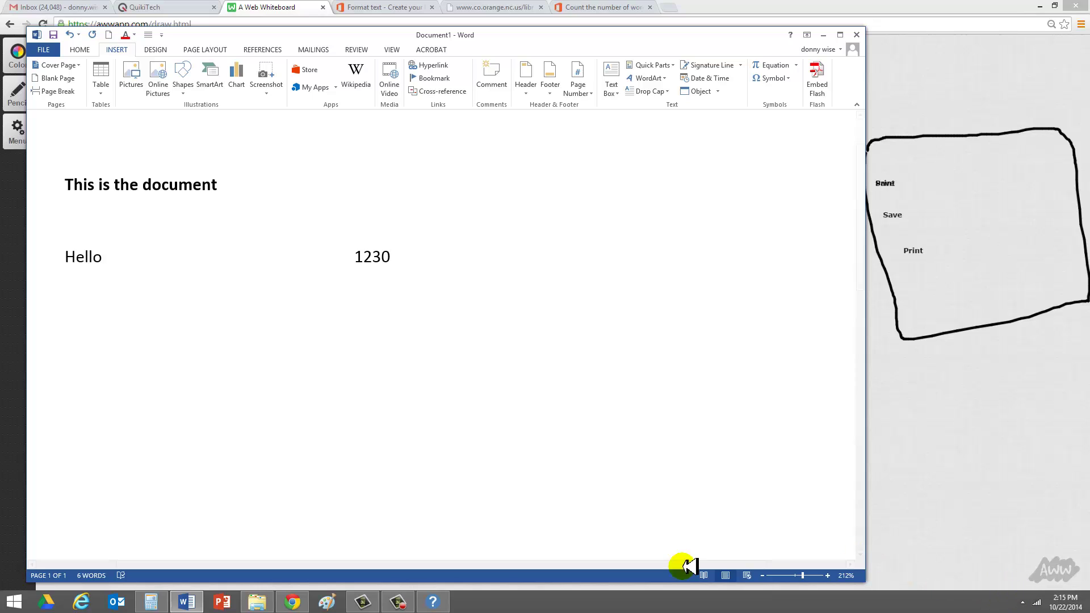
click(399, 601)
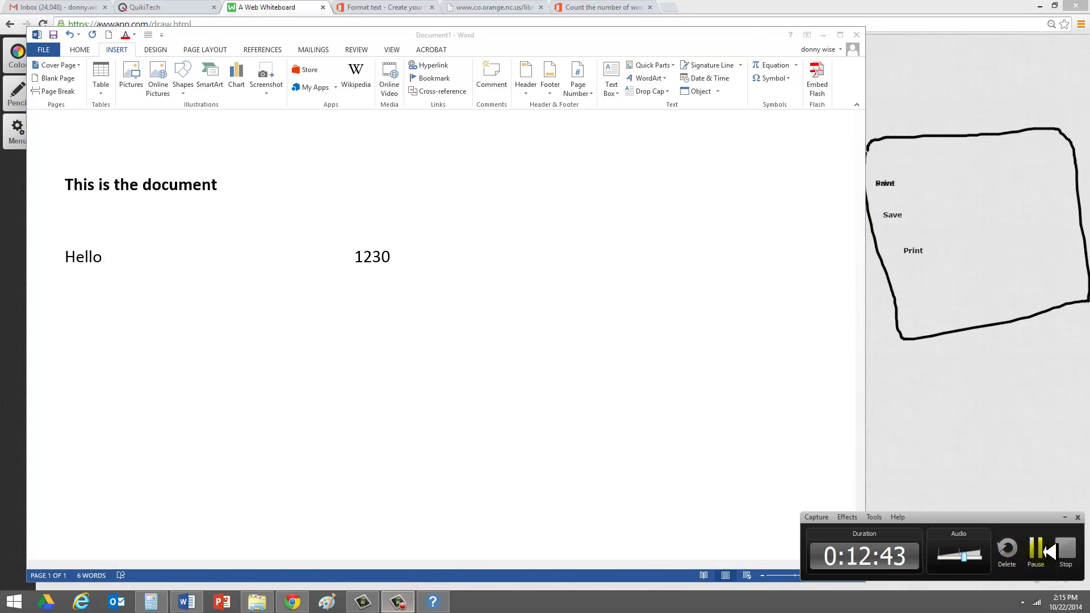